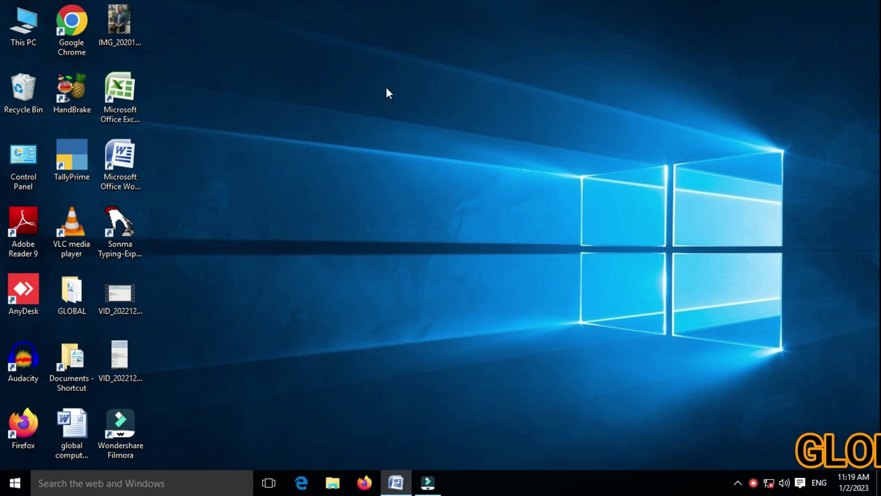
Refresh the Windows desktop, then restore the minimised Word document.
left_click(312, 92)
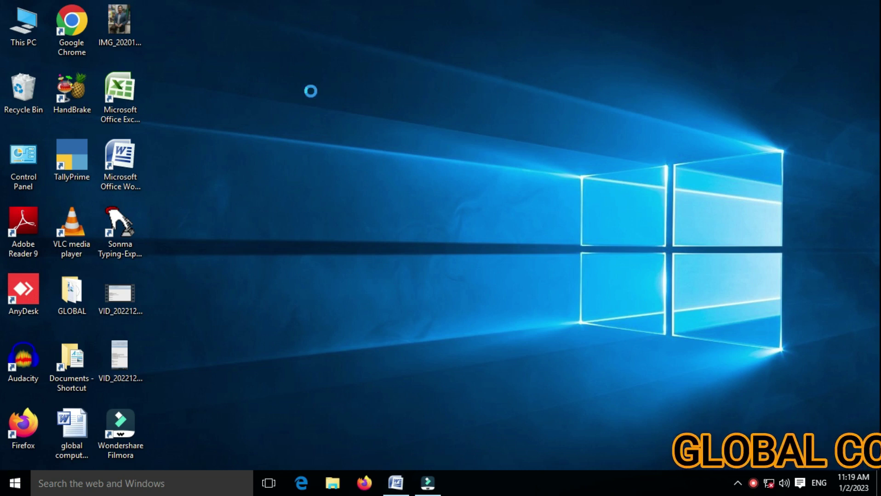
right_click(311, 91)
left_click(344, 133)
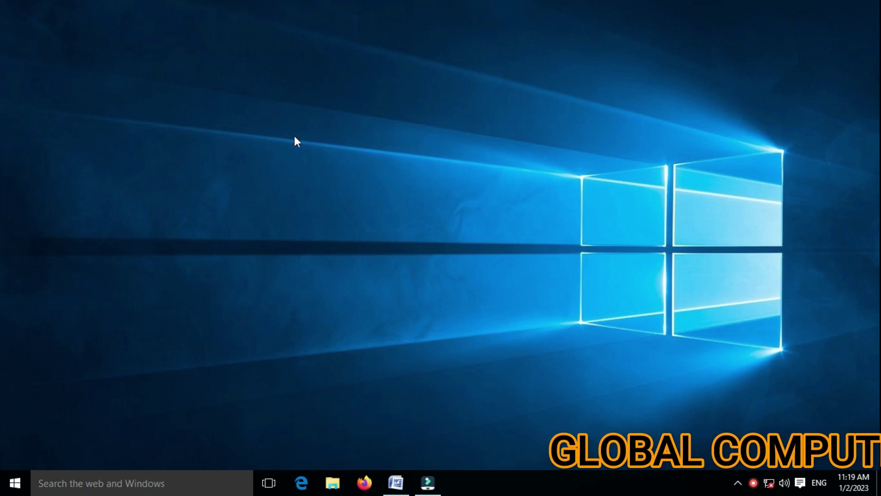
left_click(395, 485)
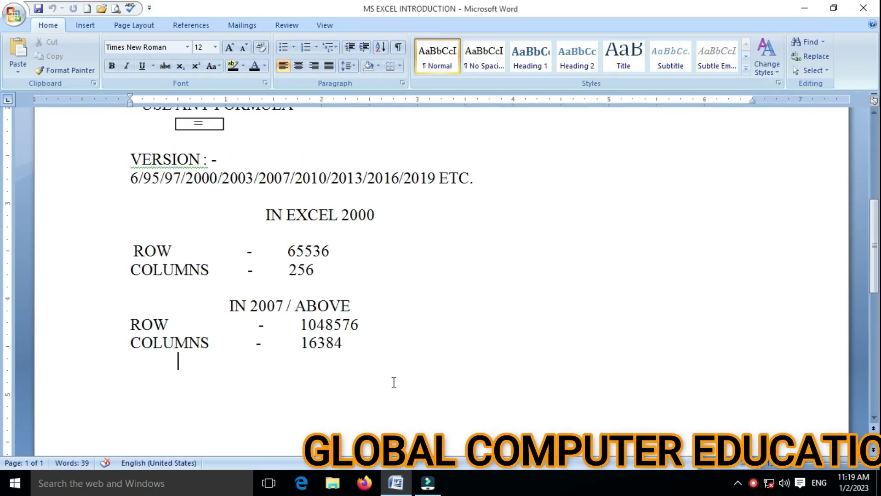
scroll(393, 383, "up", 5)
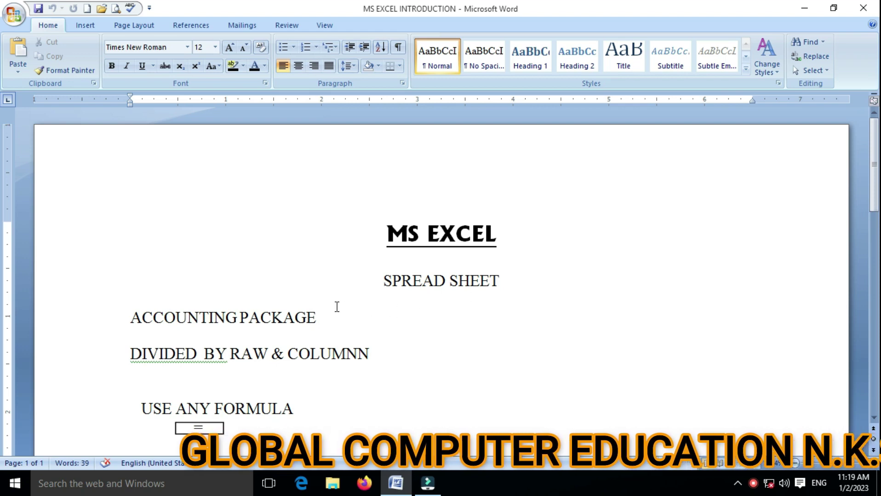
left_click(314, 313)
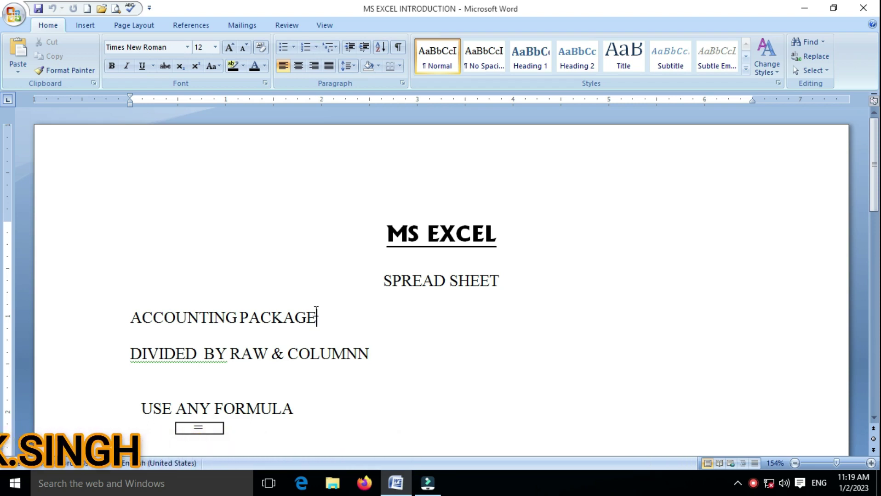
scroll(315, 310, "down", 5)
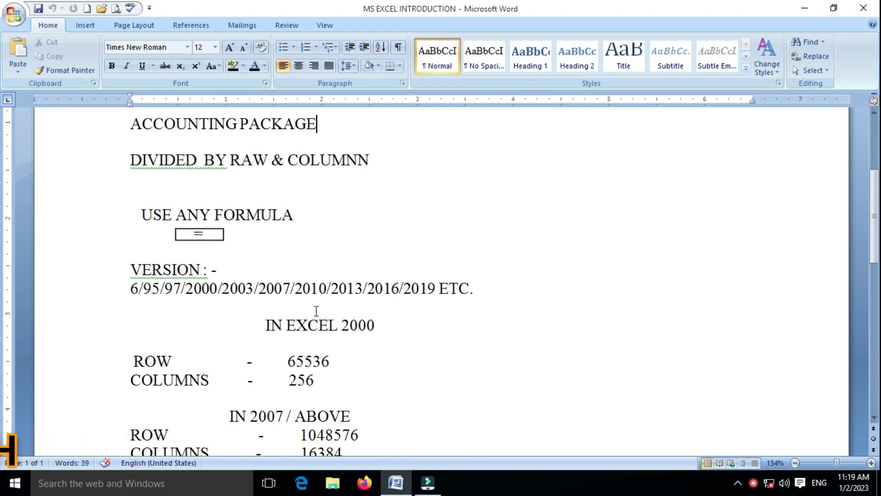
scroll(274, 252, "up", 5)
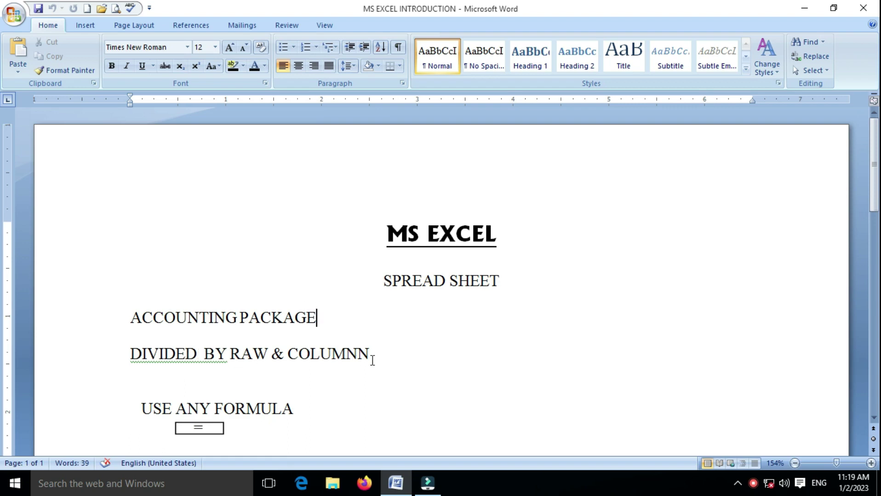
scroll(369, 358, "down", 2)
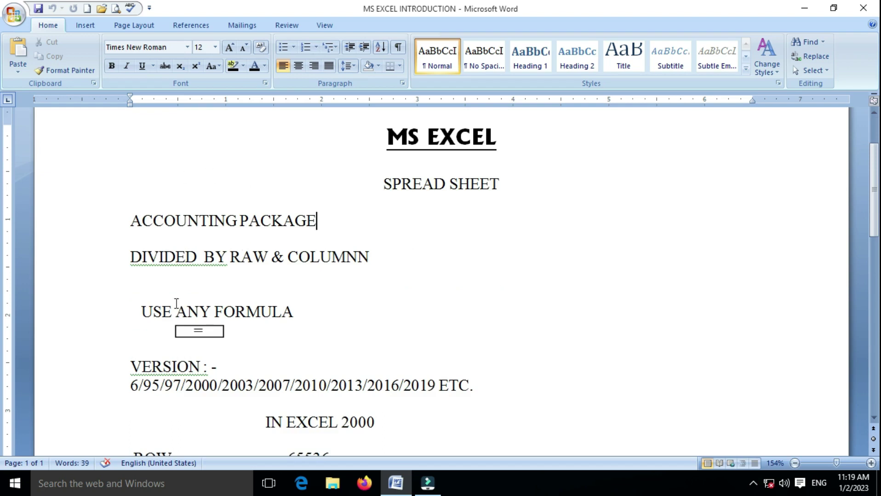
left_click(307, 290)
scroll(370, 260, "down", 3)
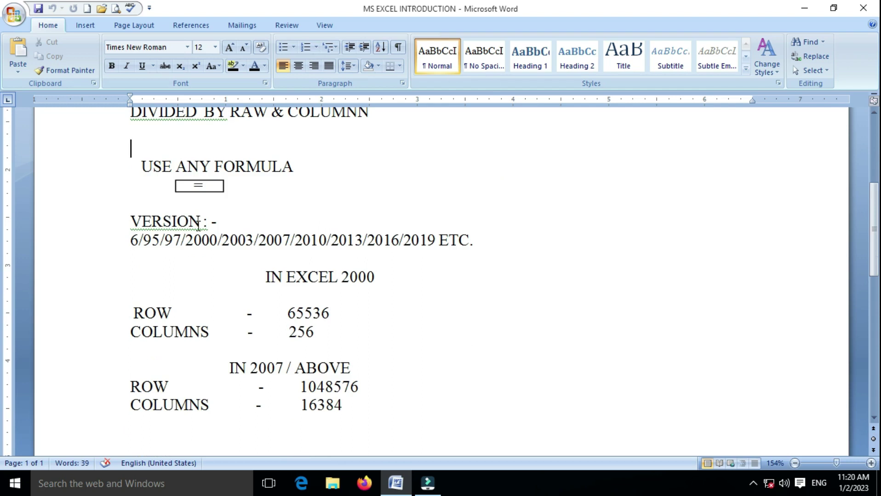
left_click(132, 242)
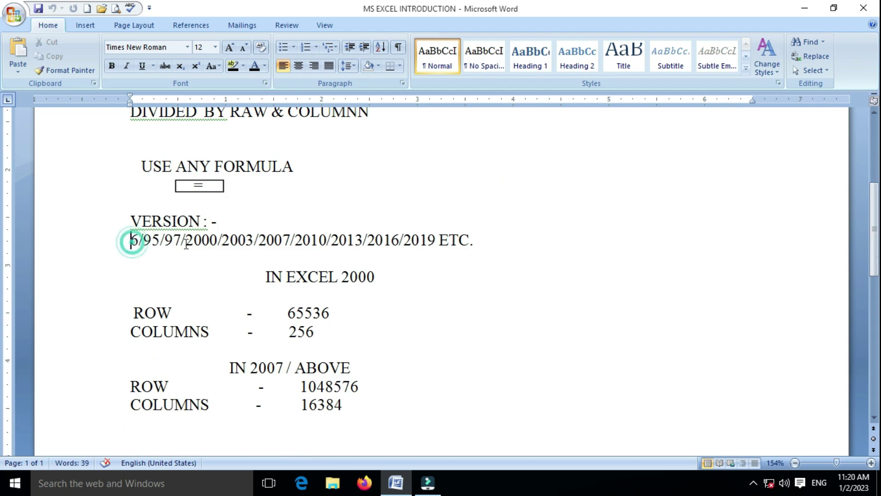
key("Right")
key("Right")
key("Right")
key("Right")
key("Right")
key("Right")
key("Right")
key("Right")
key("Right")
key("Right")
key("Right")
key("Right")
key("Right")
key("Right")
key("Right")
key("Right")
key("Right")
key("Right")
key("Right")
key("Right")
key("Right")
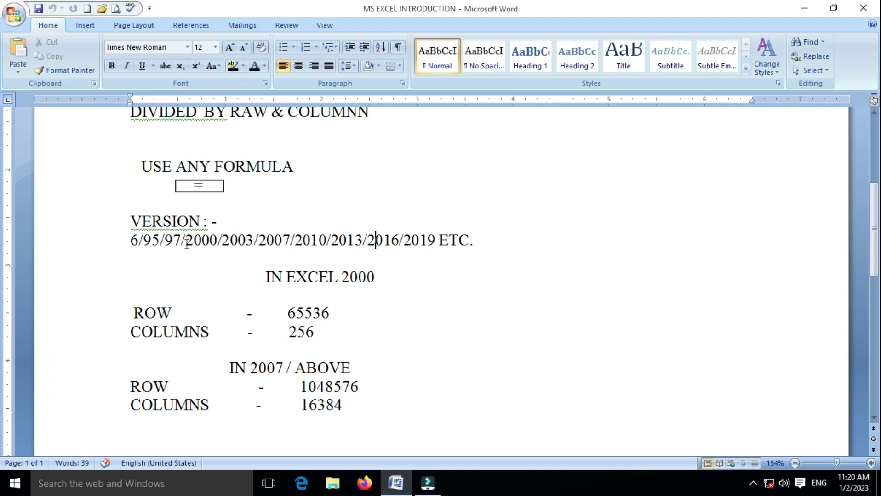
key("Right")
key("Right")
key("Right")
key("Down")
key("Down")
key("Down")
key("Down")
key("End")
scroll(485, 202, "down", 1)
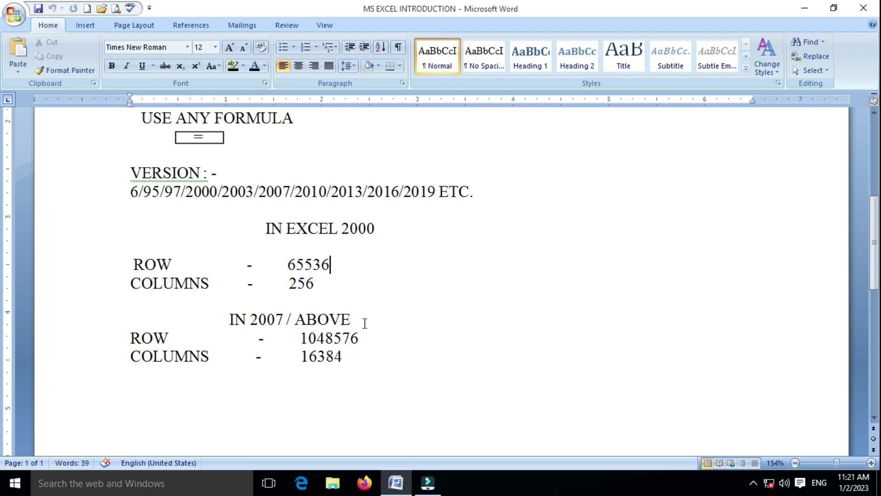
scroll(427, 275, "up", 5)
scroll(427, 275, "down", 3)
scroll(428, 270, "down", 3)
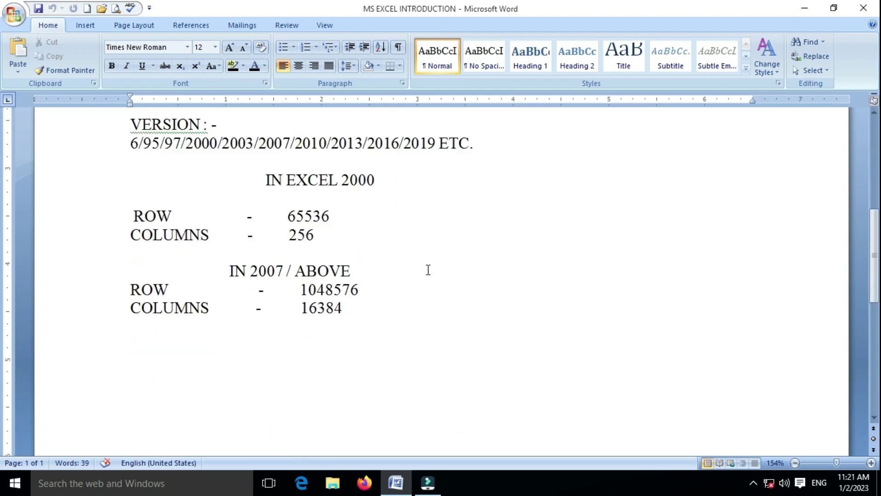
scroll(428, 271, "up", 5)
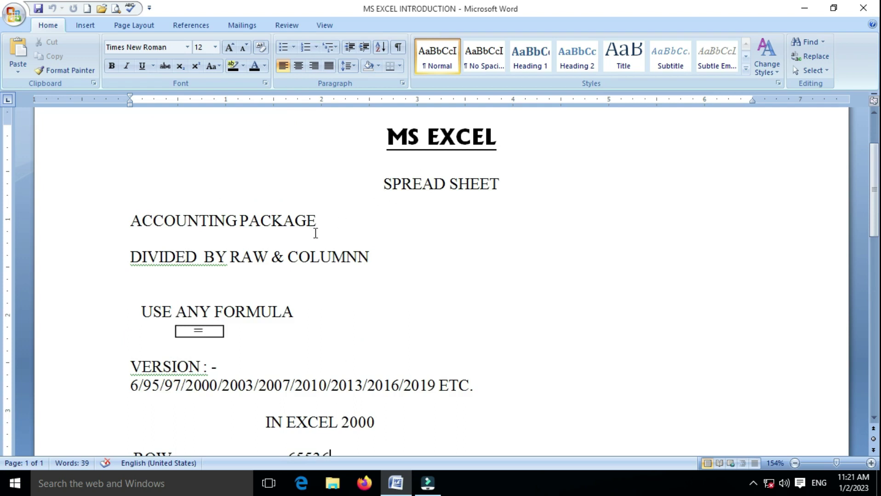
left_click(363, 272)
scroll(364, 271, "down", 4)
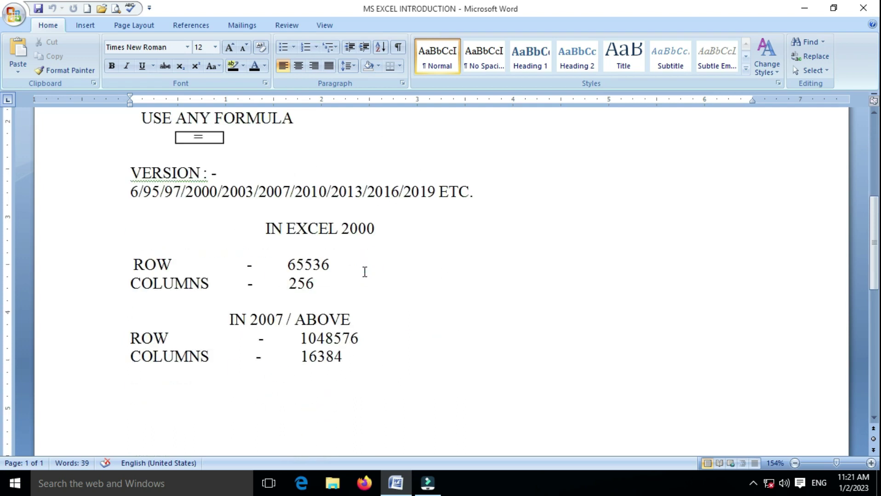
scroll(365, 272, "up", 4)
scroll(364, 271, "down", 5)
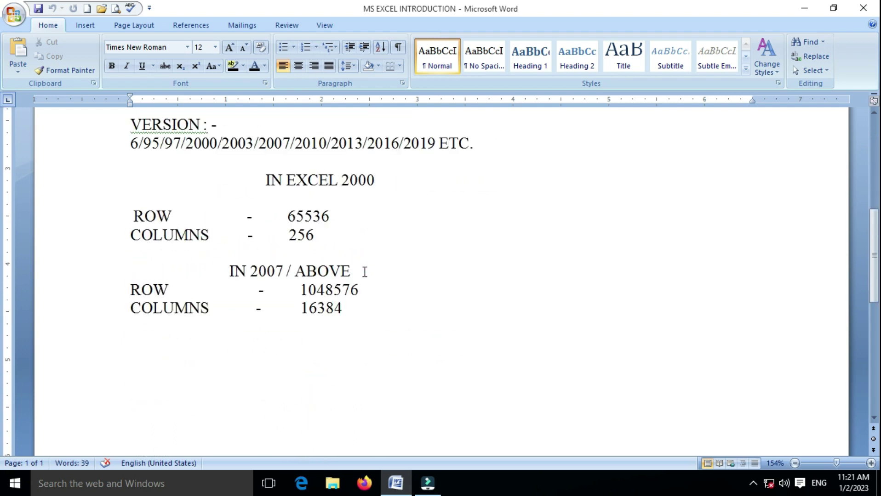
scroll(364, 272, "up", 5)
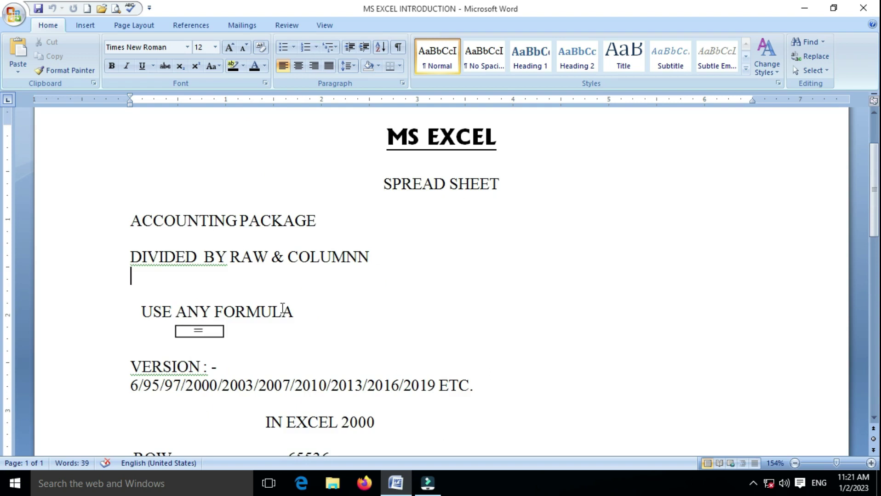
scroll(365, 305, "down", 5)
scroll(364, 304, "up", 5)
Search Windows for 'EXCE' and launch Microsoft Office Excel 2007 with a blank Book1.
left_click(64, 487)
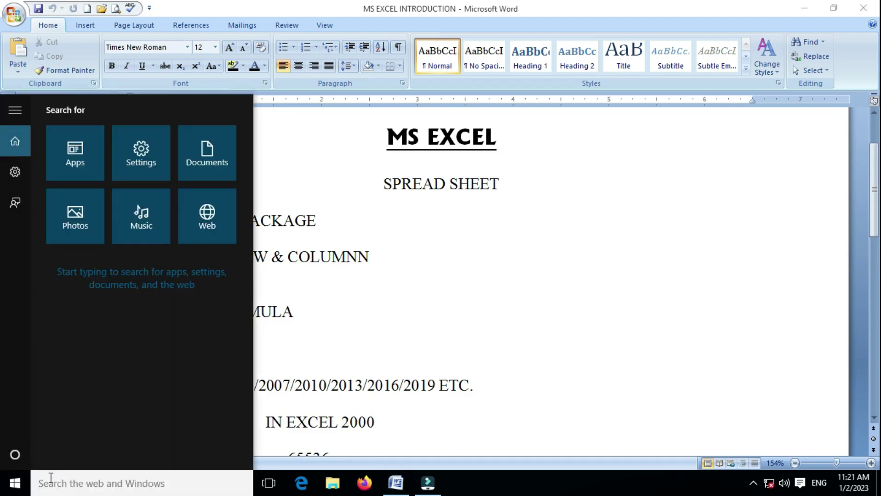
type("EXCE")
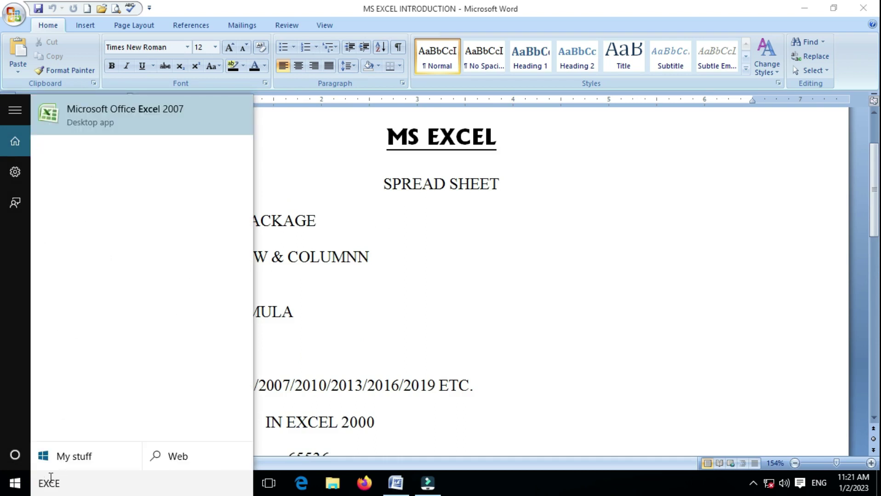
left_click(130, 111)
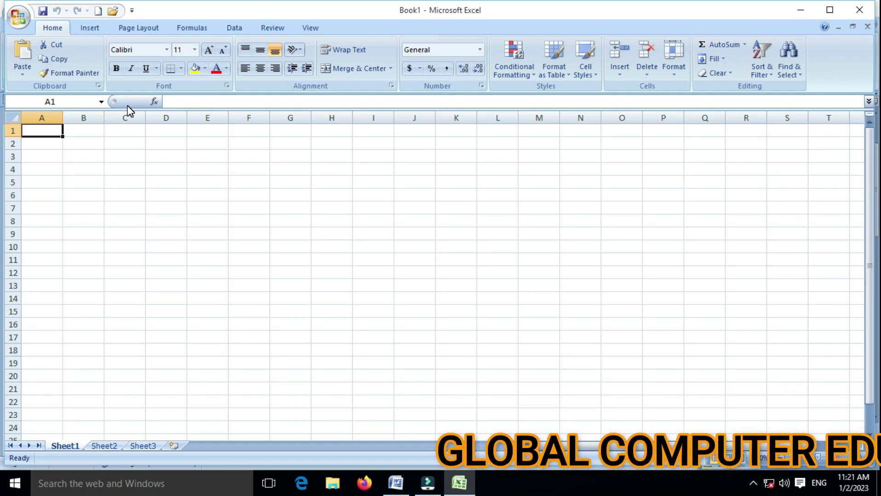
Move around the empty sheet with the arrow keys, visiting cells H5, J6 and F8.
key("Down")
key("Down")
key("Down")
key("Right")
key("Right")
key("Right")
key("Right")
key("Right")
key("Right")
key("Right")
key("Down")
key("Down")
key("Down")
key("Down")
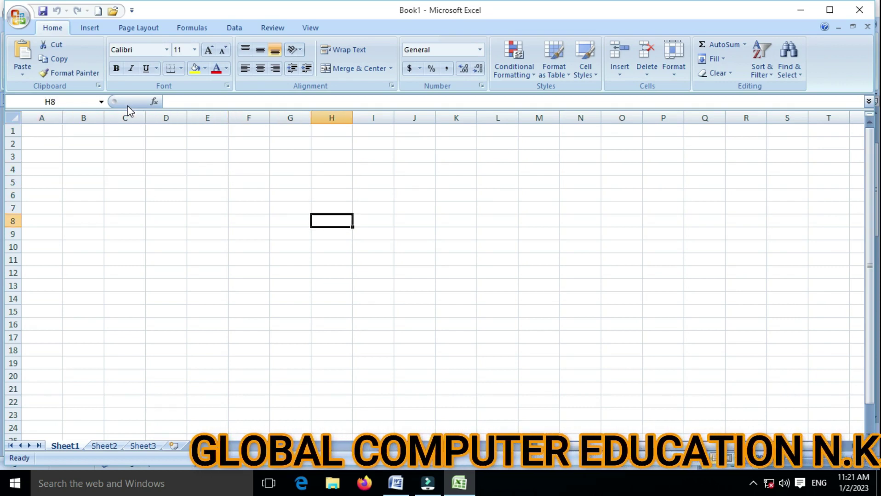
key("Down")
key("Down")
key("Down")
key("Left")
key("Left")
key("Left")
key("Up")
key("Up")
key("Up")
key("Up")
key("Up")
key("Right")
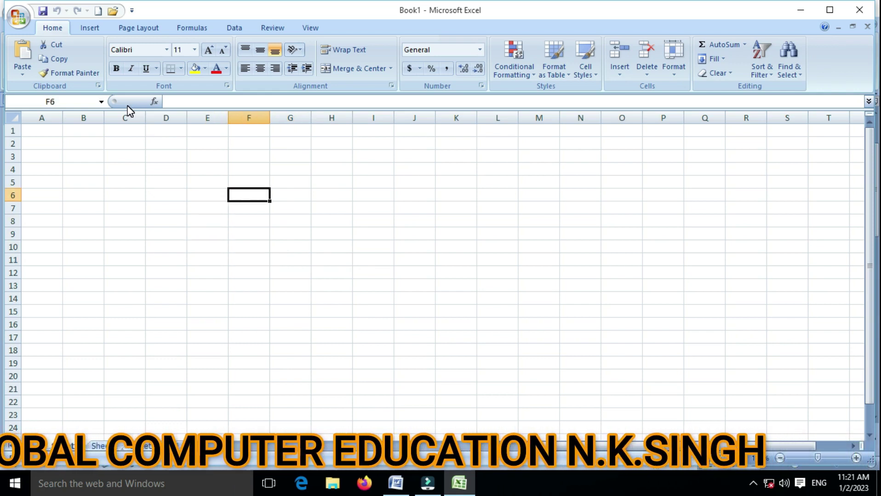
key("Right")
key("Down")
key("Down")
key("Down")
key("Down")
key("Left")
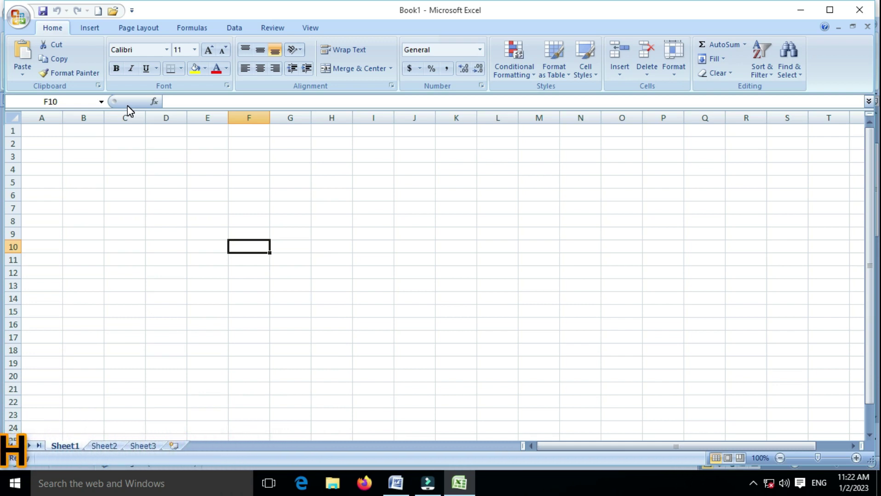
key("Up")
key("Up")
key("Up")
key("Up")
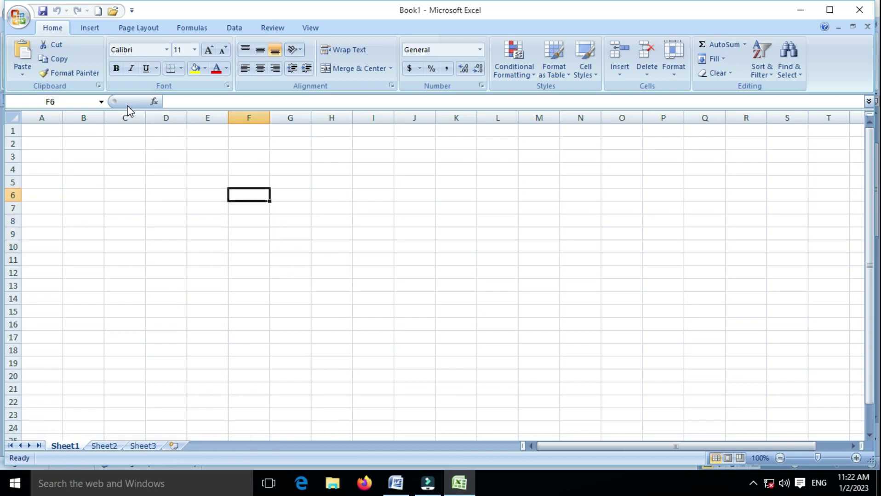
key("Right")
key("Right")
key("Right")
key("Right")
key("Down")
key("Down")
key("Down")
key("Left")
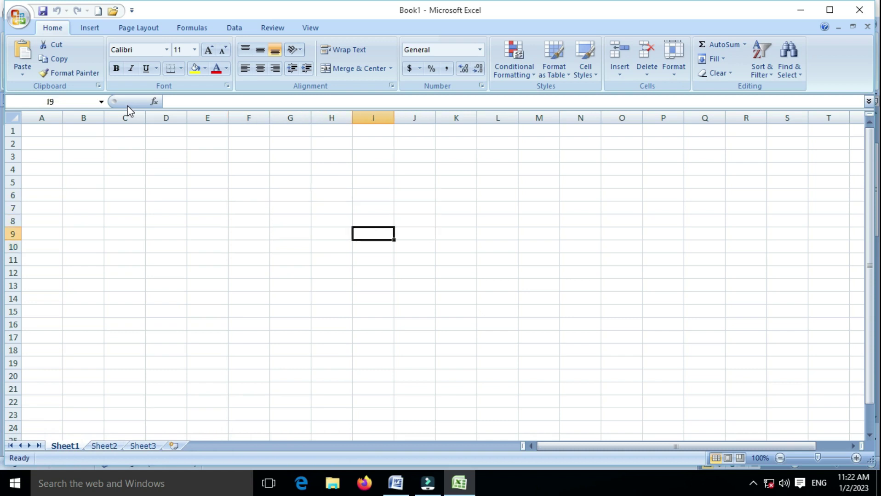
key("Left")
key("Left")
key("Left")
key("Up")
key("Up")
key("Up")
key("Up")
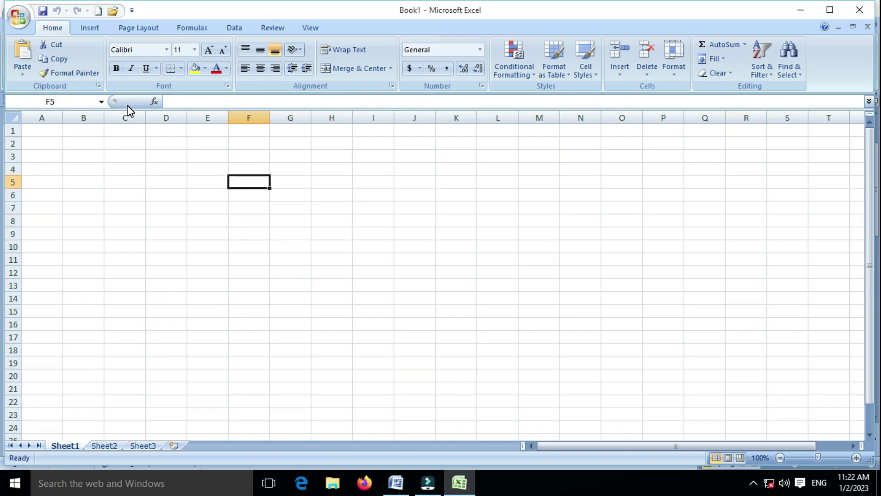
key("Left")
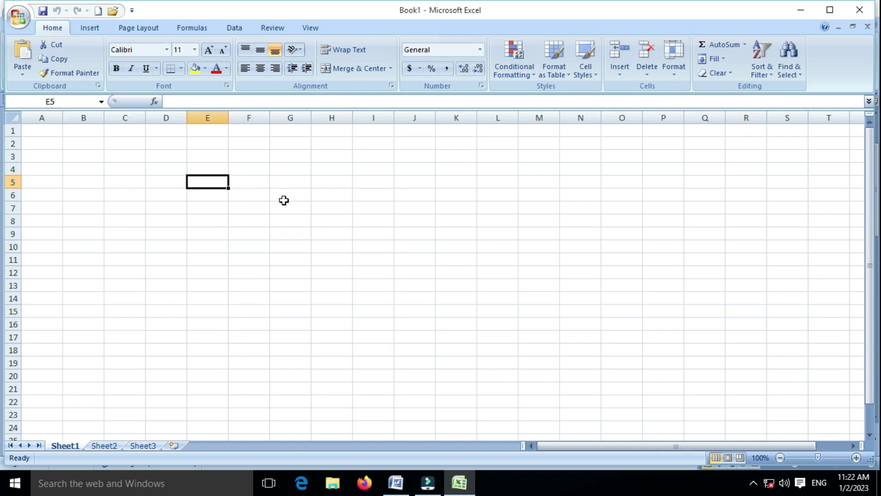
Select cells G7, I9 and H12 with the mouse, then return to E7.
left_click(285, 207)
left_click(360, 235)
left_click(351, 269)
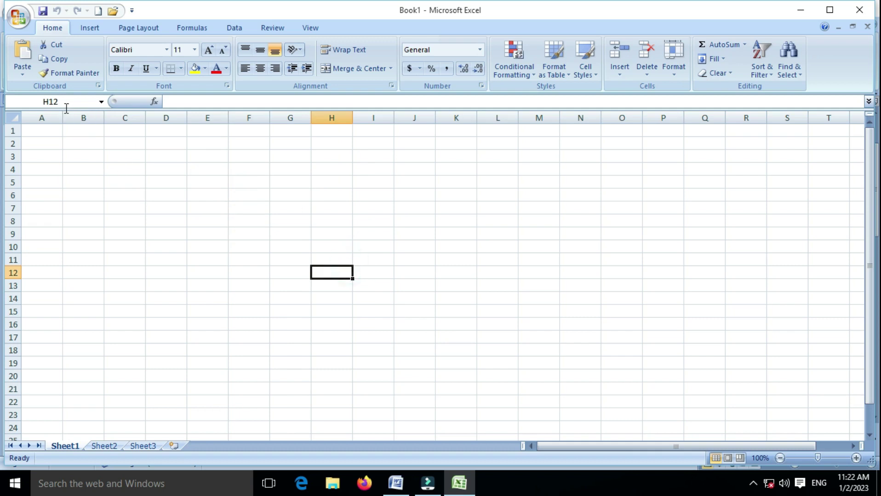
left_click(185, 100)
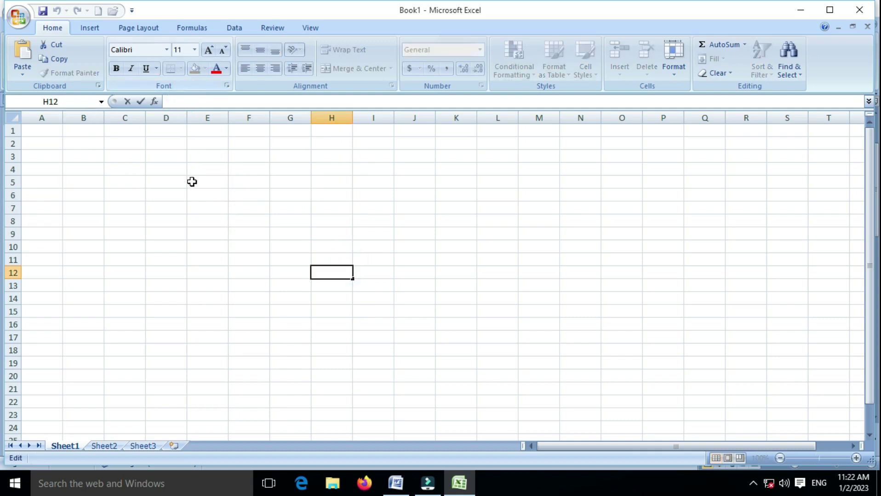
left_click(197, 207)
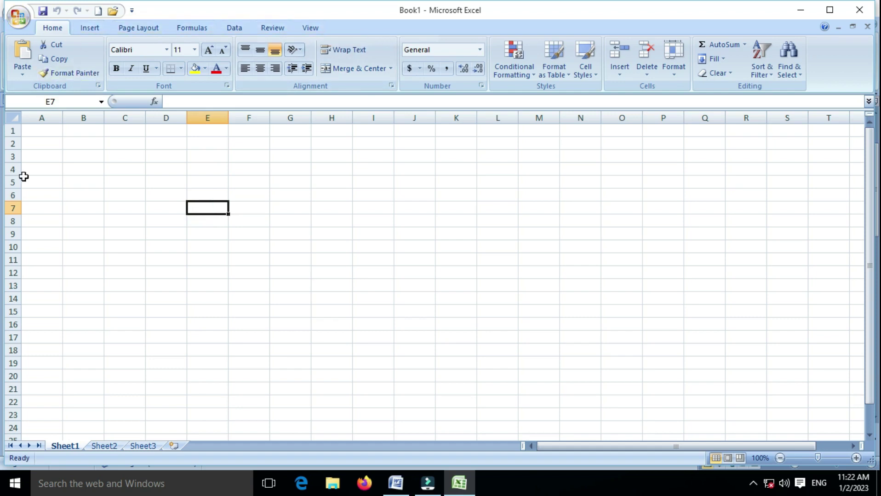
Arrow from E7 across the sheet to cell C6, ready for the first number.
key("Down")
key("Down")
key("Down")
key("Down")
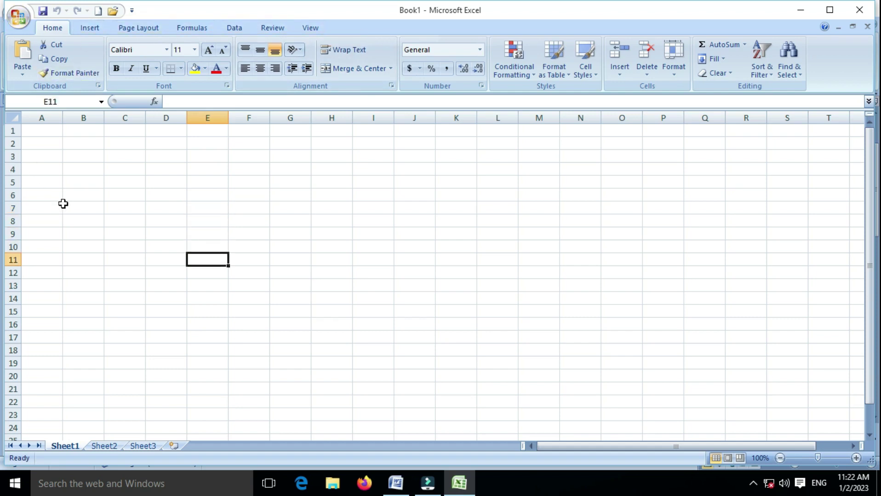
key("Down")
key("Right")
key("Right")
key("Right")
key("Up")
key("Up")
key("Up")
key("Up")
key("Up")
key("Up")
key("Up")
key("Left")
key("Left")
key("Down")
key("Down")
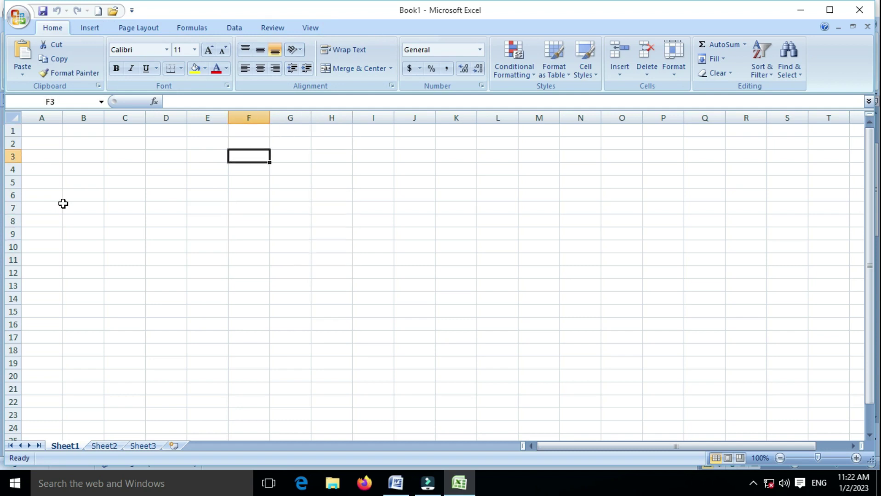
key("Left")
key("Down")
key("Down")
key("Left")
key("Left")
key("Down")
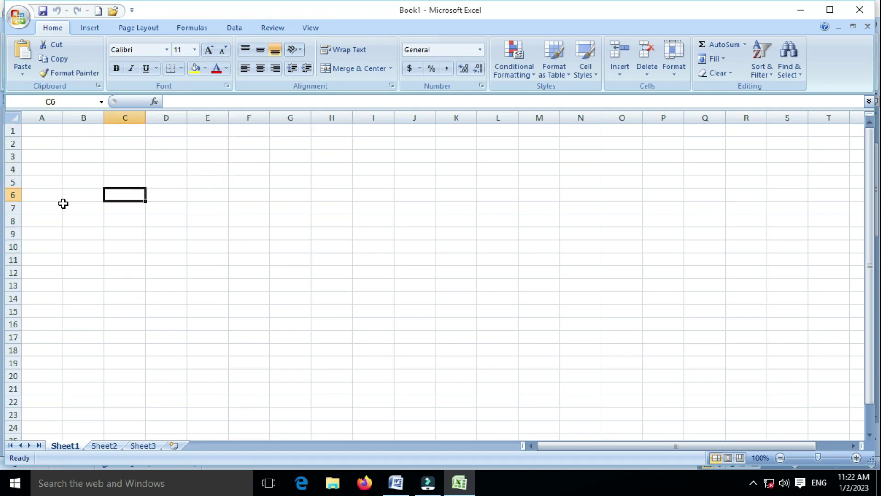
Enter 200 in cell C6 and 300 in cell F8.
type("200")
key("Right")
key("Right")
key("Right")
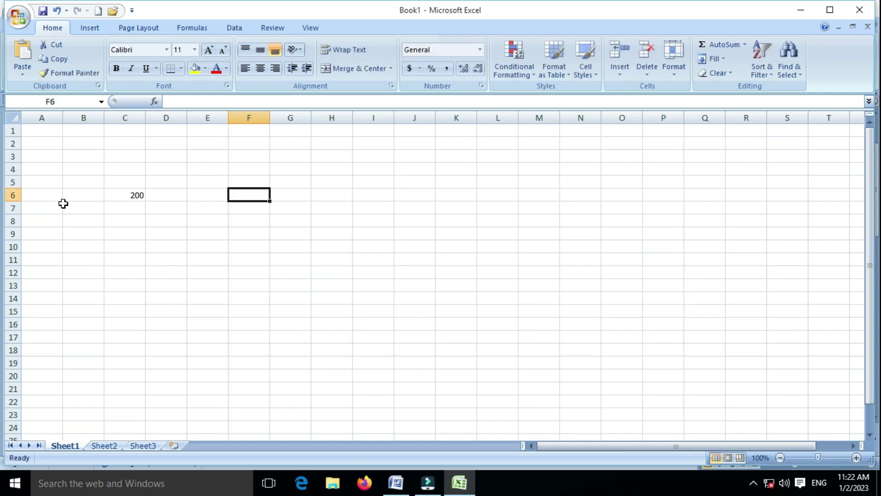
key("Down")
key("Down")
type("300")
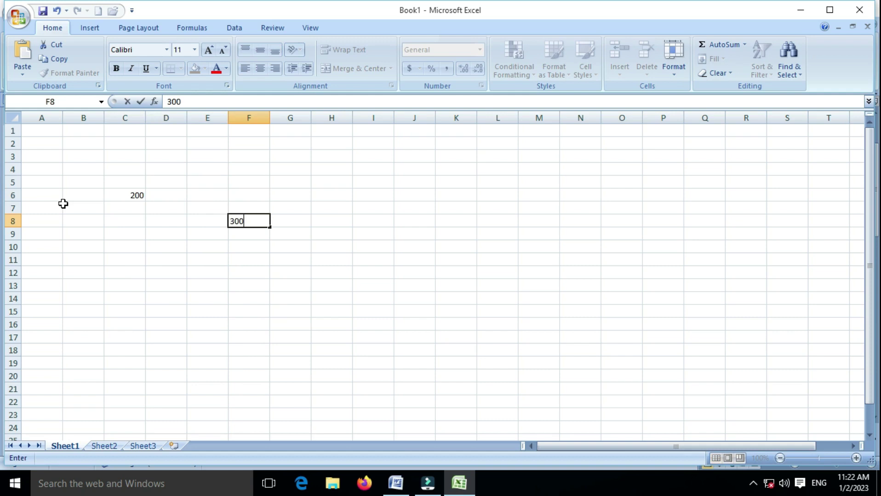
key("Return")
Move to cell D10 for the first formula, pointing out C6 on the way.
key("Left")
key("Left")
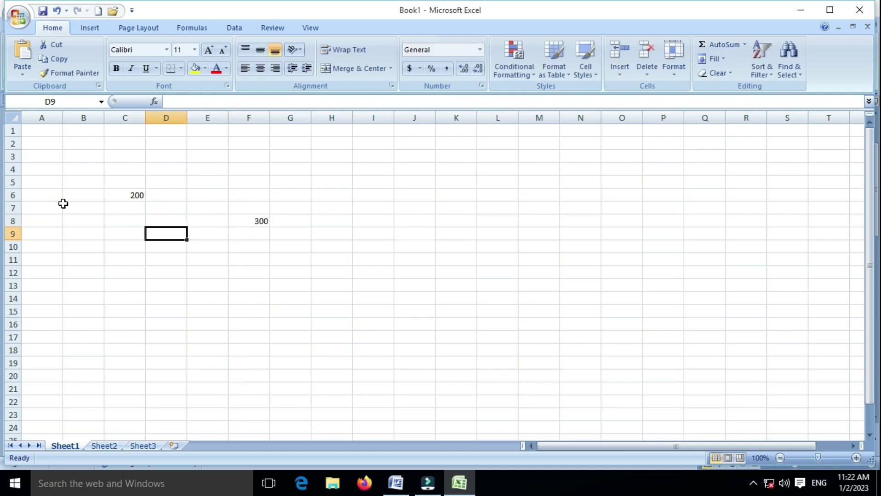
key("Up")
key("Up")
key("Up")
key("Down")
key("Down")
key("Down")
key("Down")
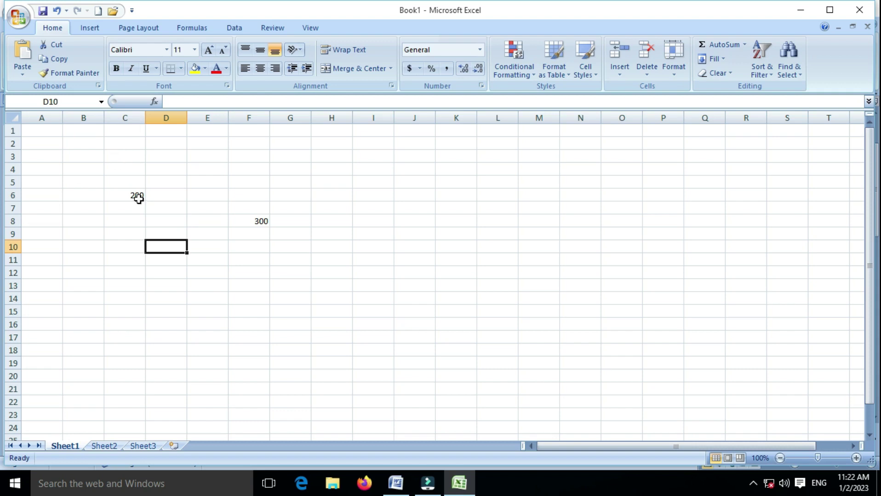
left_click(102, 197)
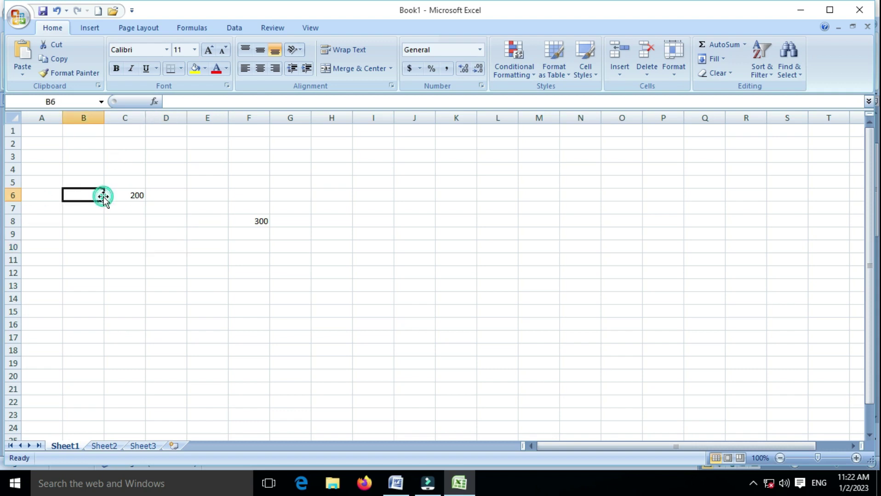
left_click(128, 198)
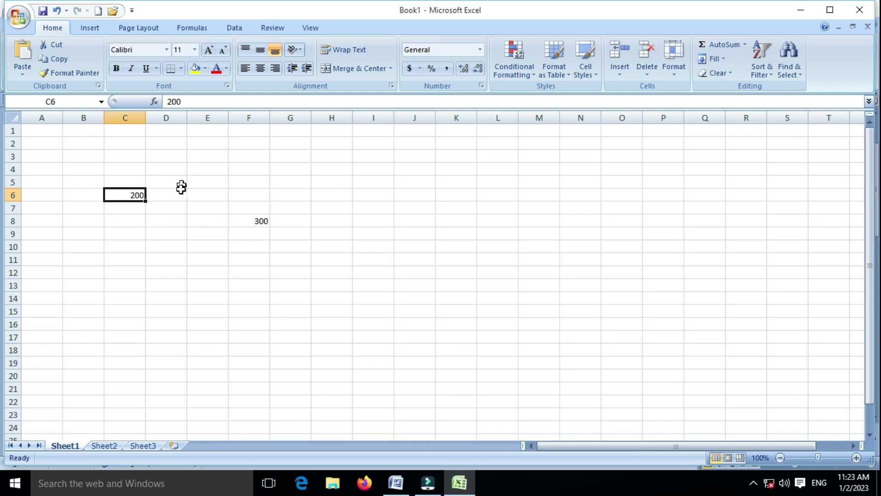
left_click(177, 236)
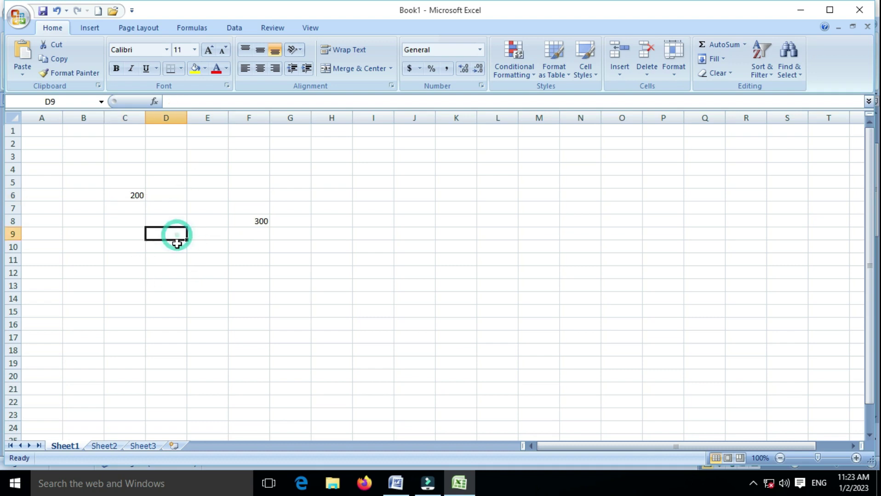
left_click(148, 258)
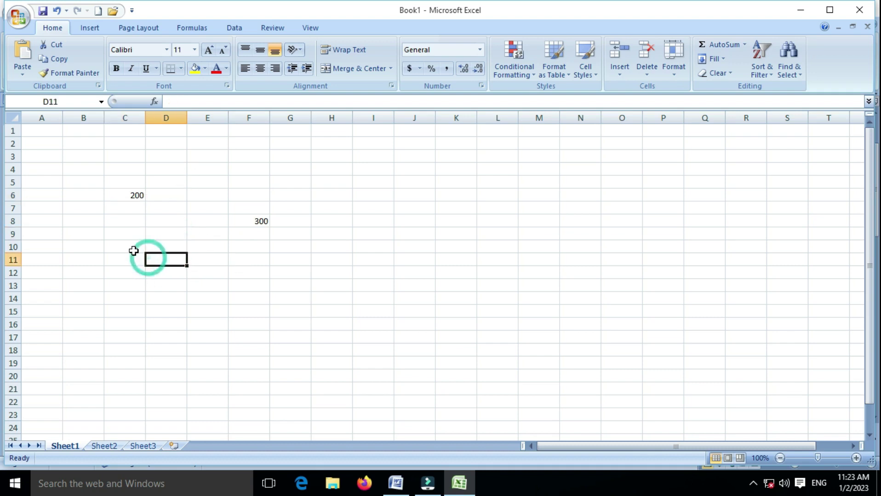
left_click(132, 248)
left_click(165, 248)
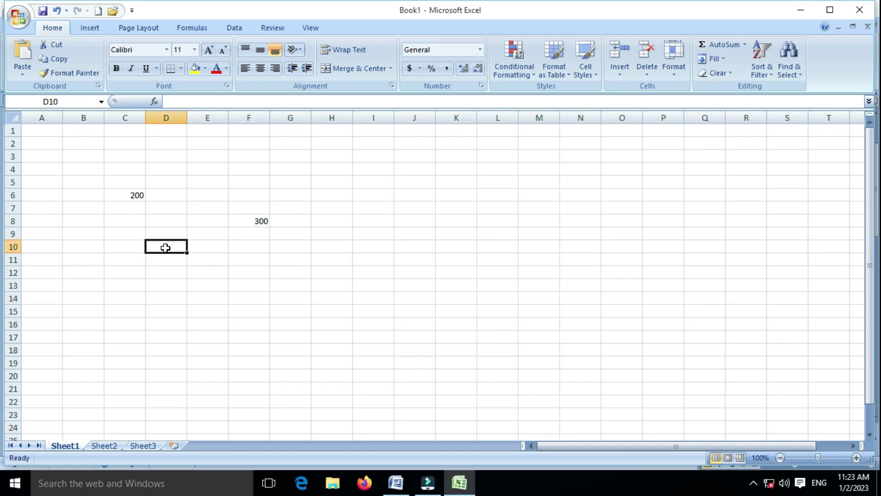
left_click(395, 483)
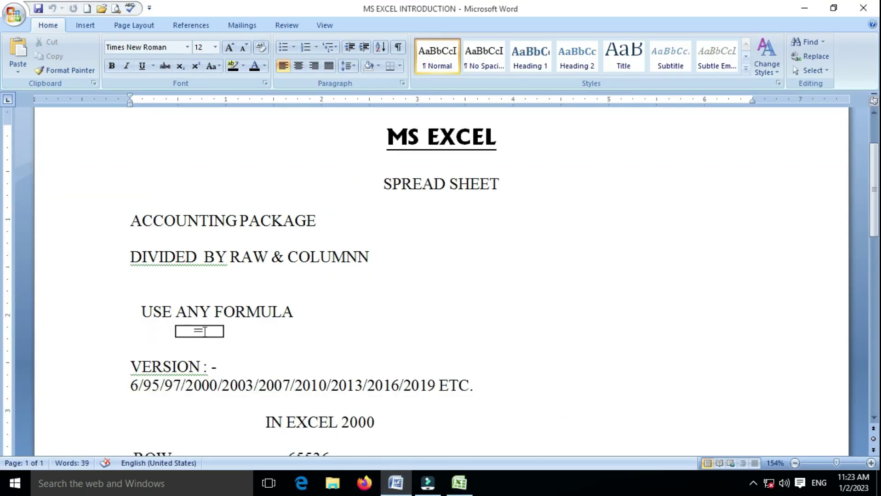
scroll(272, 351, "down", 1)
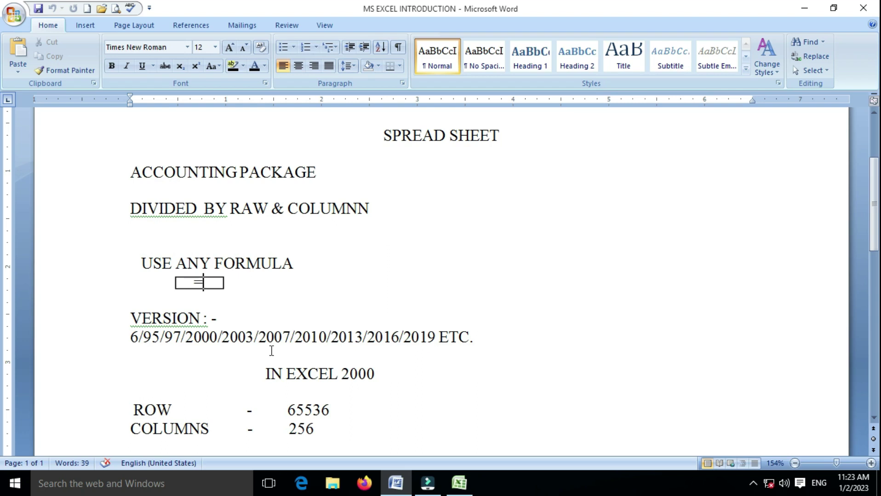
left_click(459, 483)
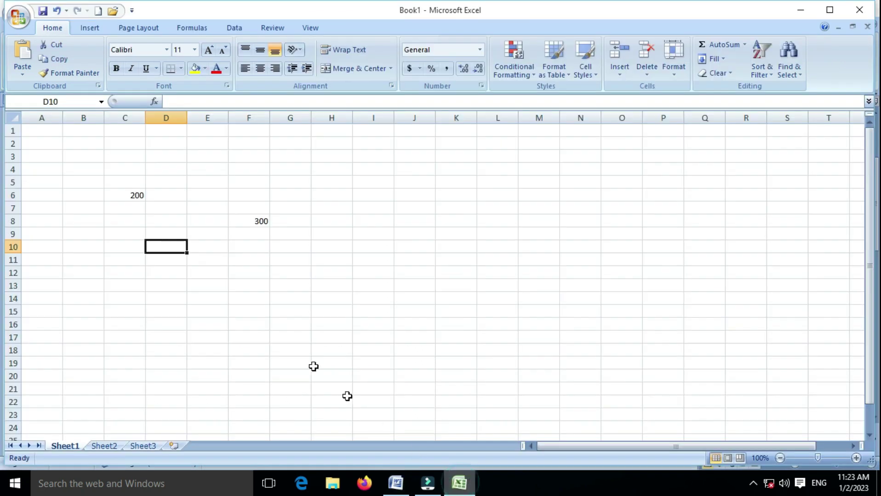
left_click(196, 266)
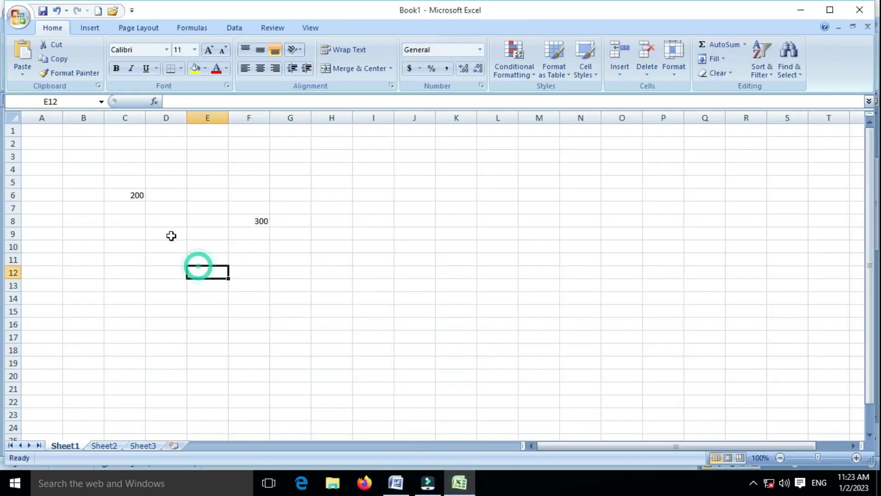
left_click(131, 198)
left_click(245, 218)
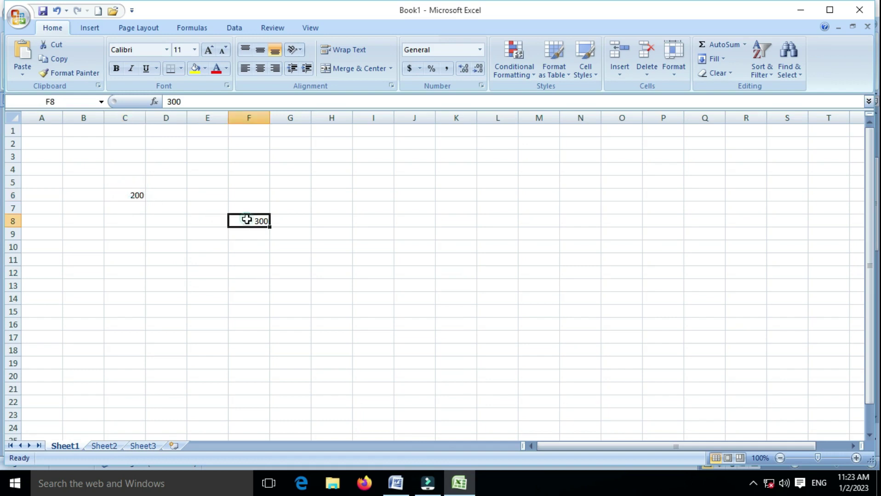
left_click(168, 246)
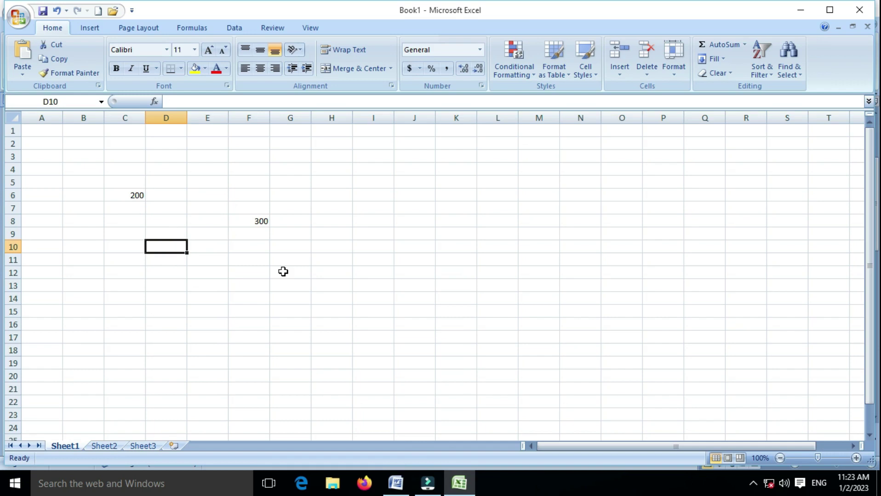
Enter the formula =200+500 in D10 so it shows 700.
type("=")
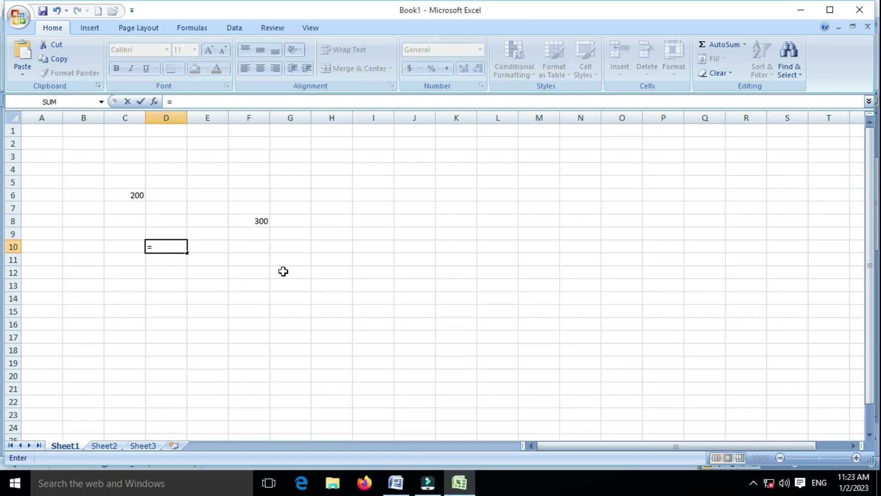
type("200+5")
type("00")
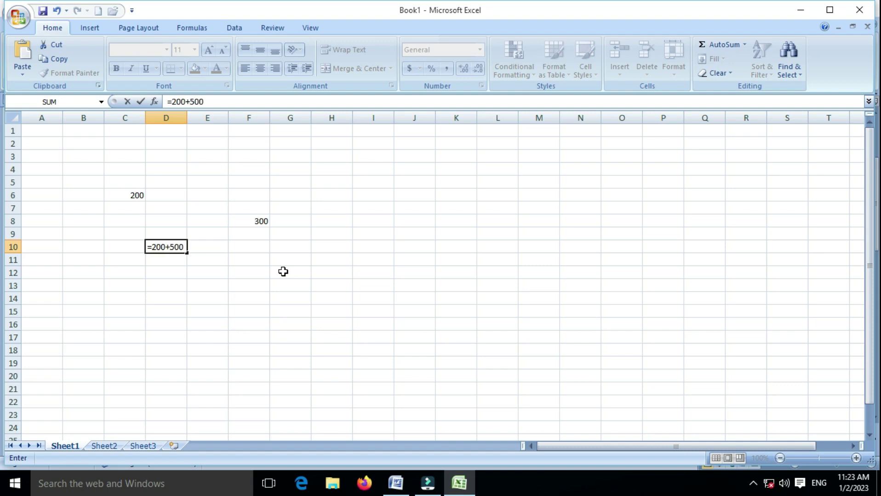
key("Return")
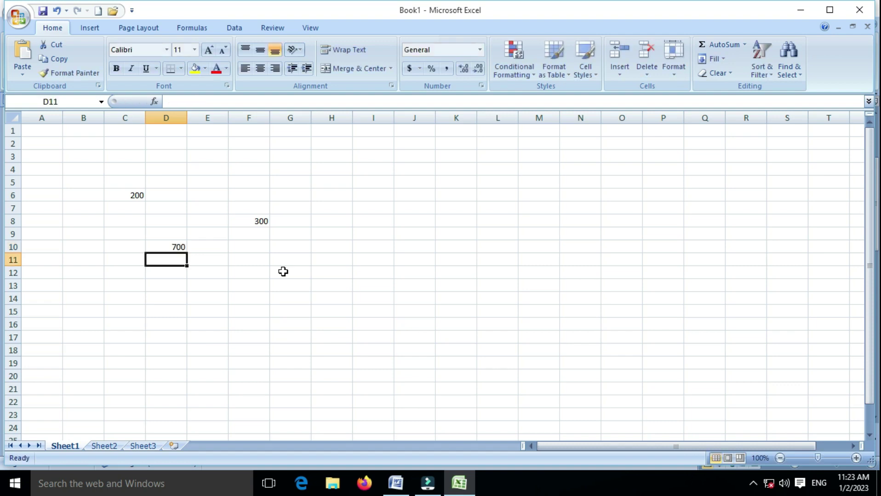
key("Up")
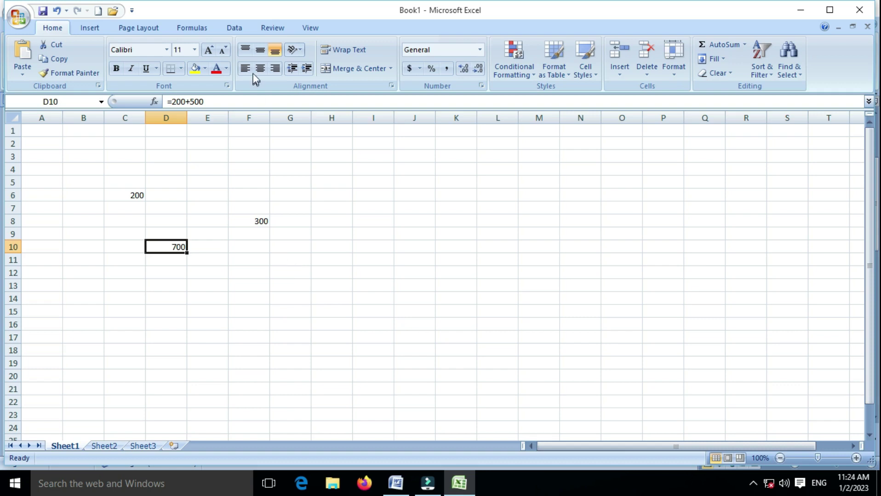
Inspect D10's formula in the formula bar, comparing it with the 200 in C6.
left_click(212, 102)
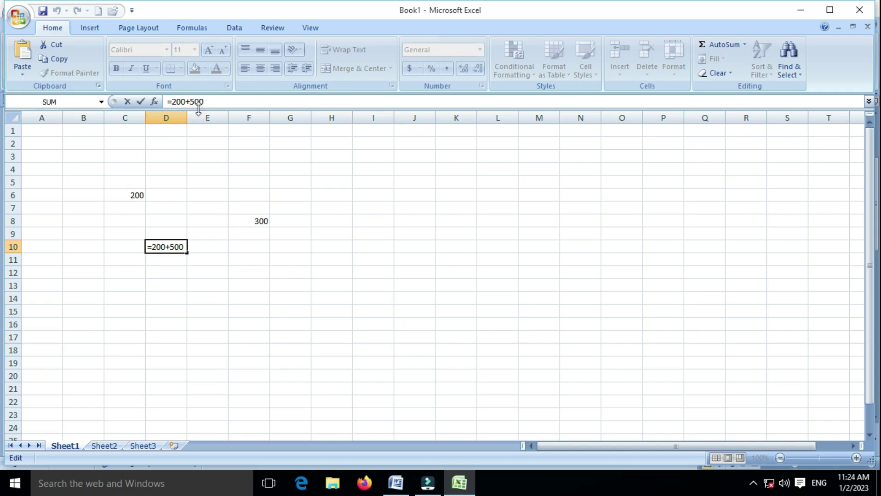
left_click(181, 275)
left_click(176, 248)
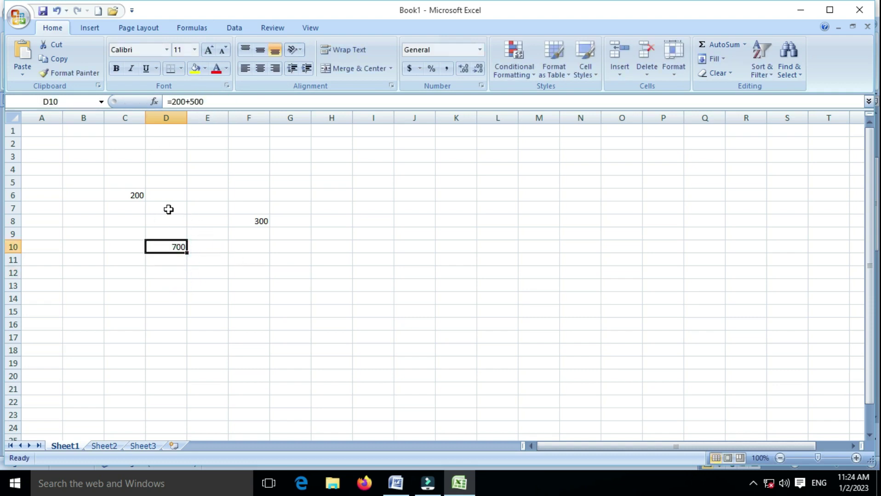
left_click(136, 197)
left_click(177, 247)
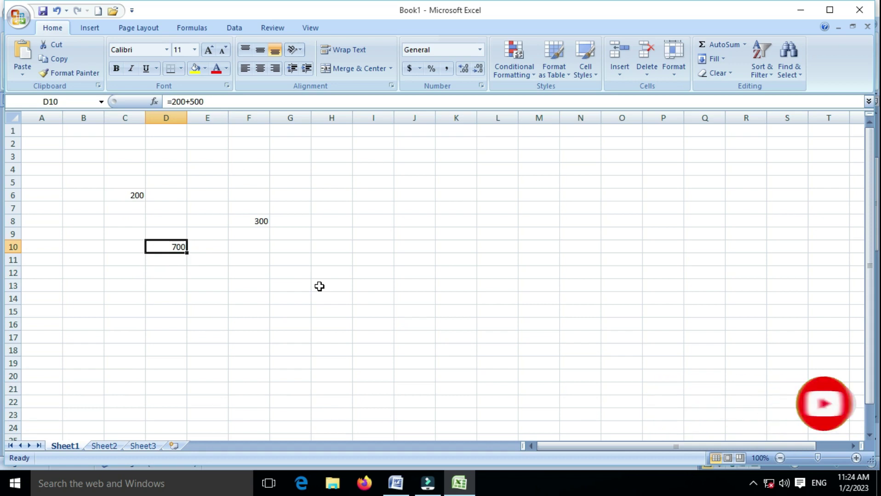
Enter =200*500, =200-500 and =200/20 in D11–D13, giving 100000, -300 and 10.
key("Down")
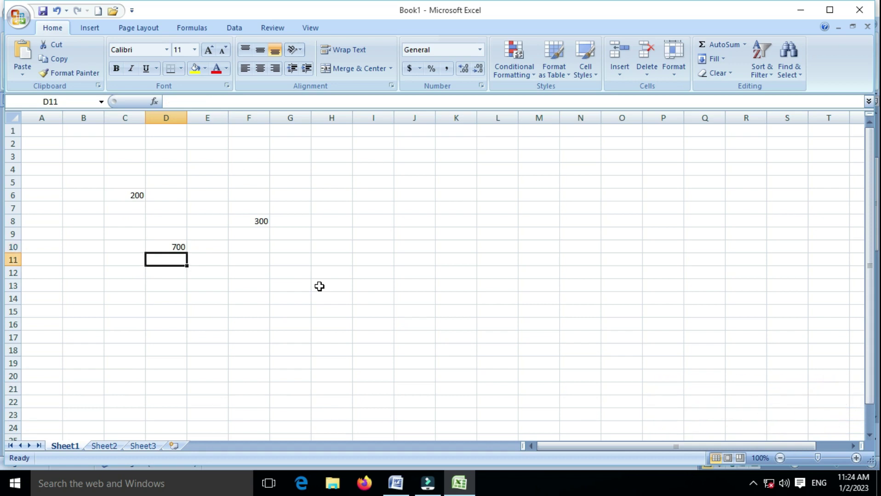
type("=200*")
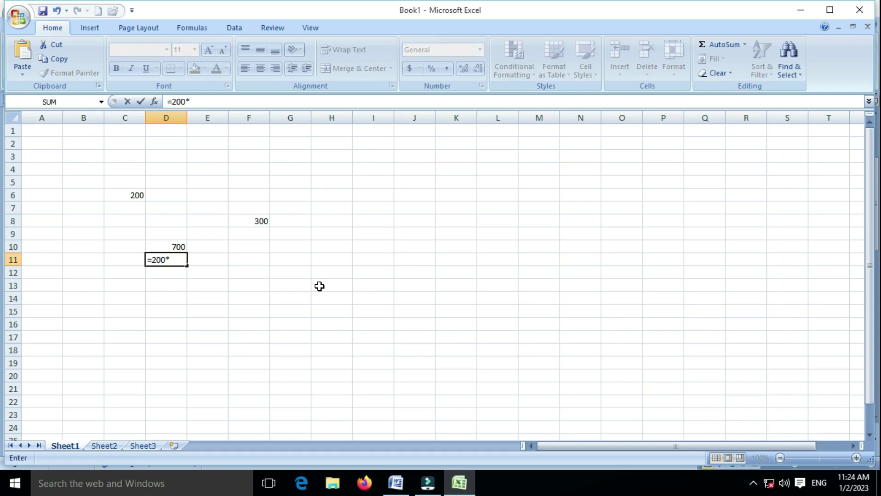
type("500")
key("Return")
type("=200-500")
key("Return")
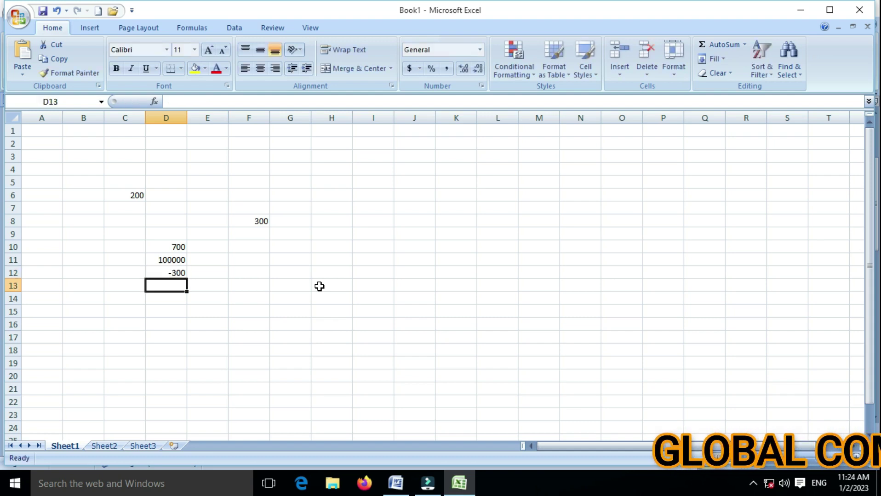
type("=")
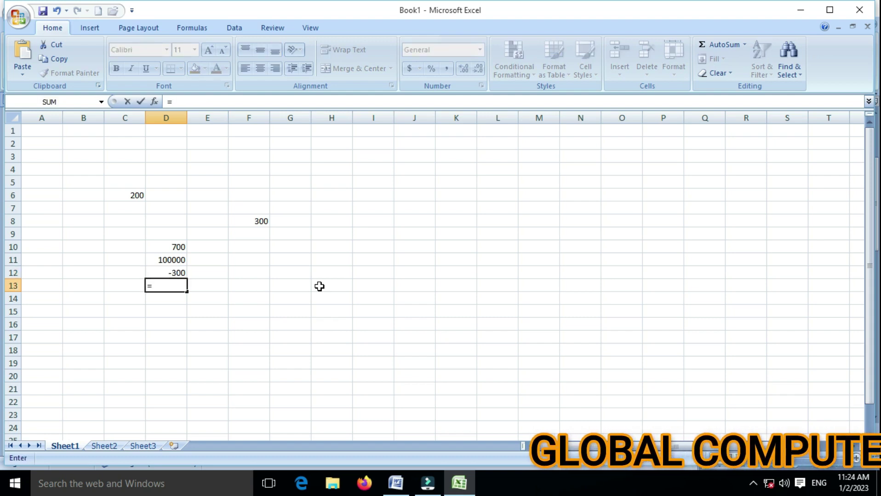
type("200/20")
key("Return")
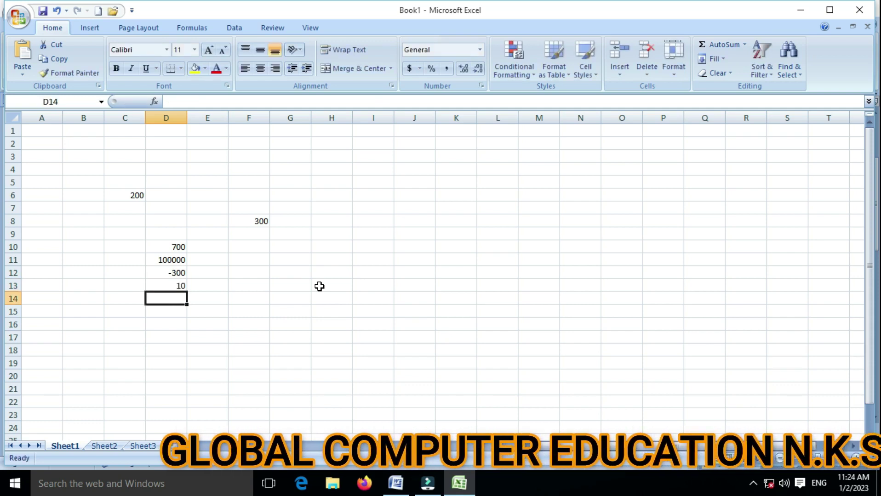
Enter =200*10/100 in D14 and =200*10% in D15, both giving 20, then review column D.
type("=200*10/100")
key("Return")
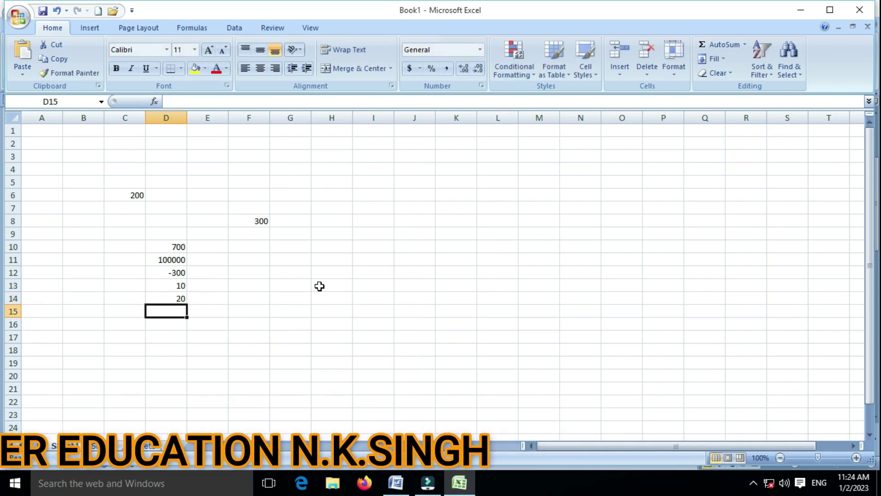
type("=200")
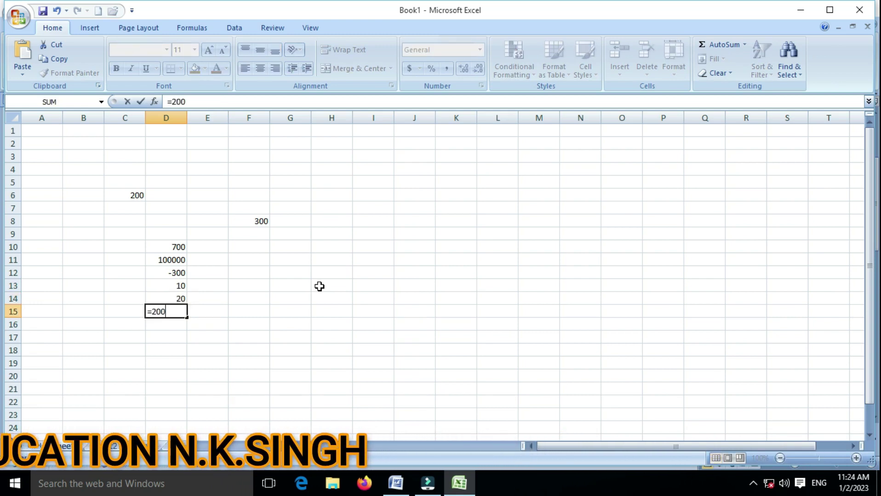
type("*")
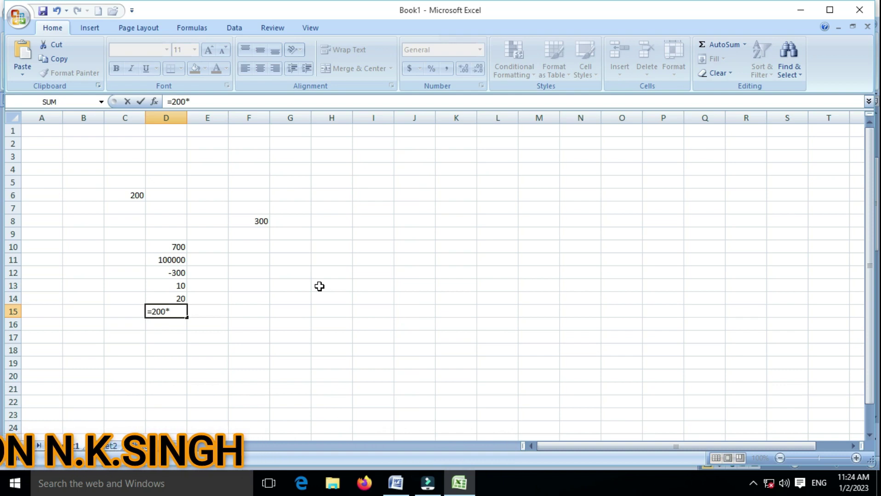
type("10")
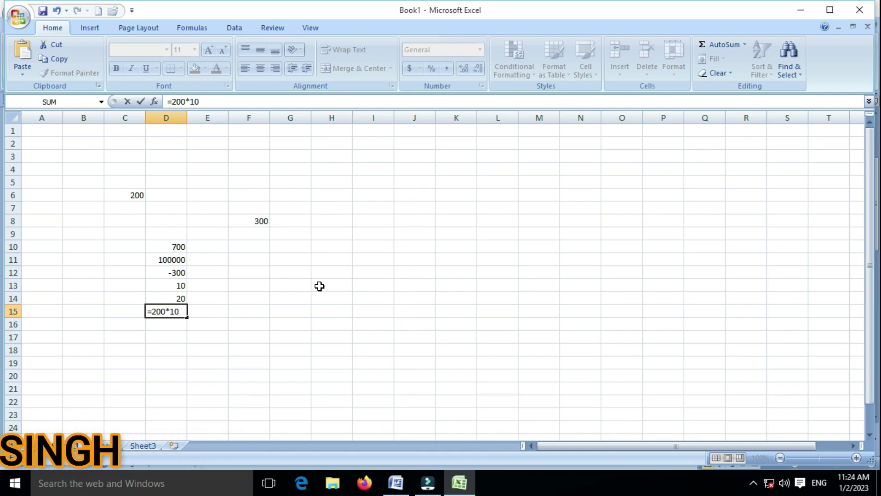
type("%")
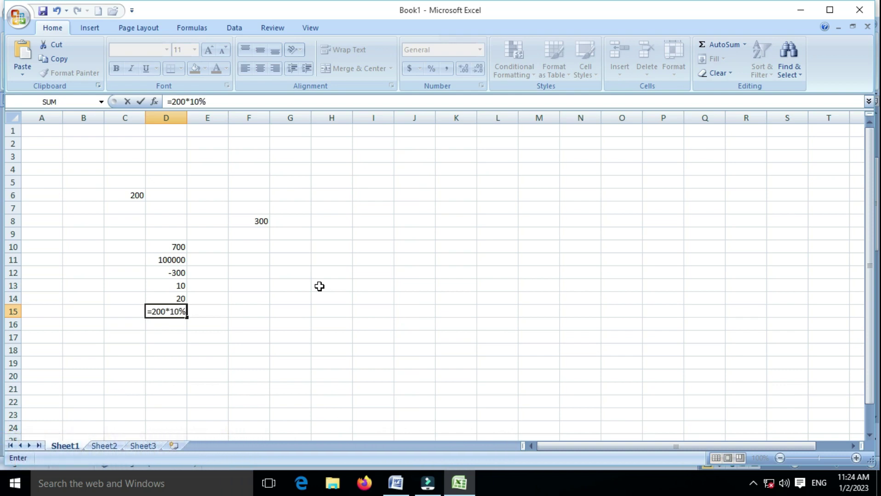
key("Return")
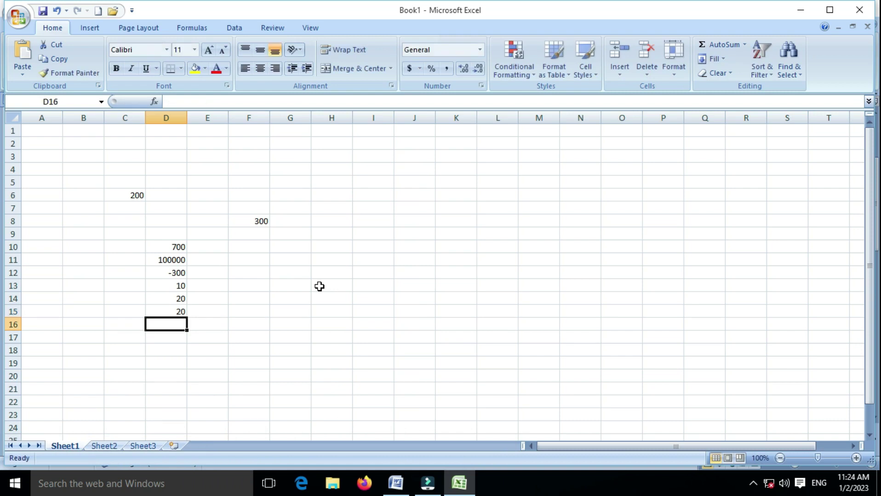
key("Up")
key("Up")
key("Up")
key("Up")
key("Up")
key("Up")
key("Up")
key("Down")
key("Down")
key("Down")
key("Down")
key("Down")
key("Up")
key("Up")
key("Up")
key("Up")
key("Up")
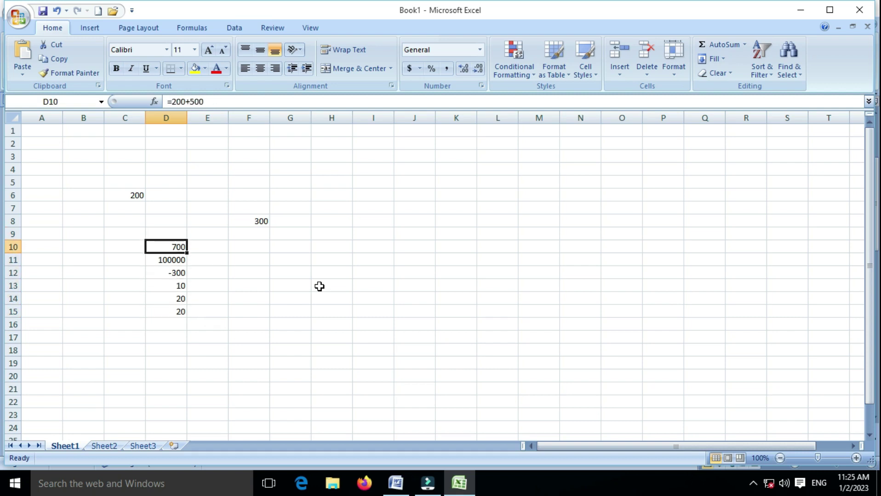
Enter =2+2, =2-2 and =2*2 in E10–E12, giving 4, 0 and 4.
key("Right")
type("=")
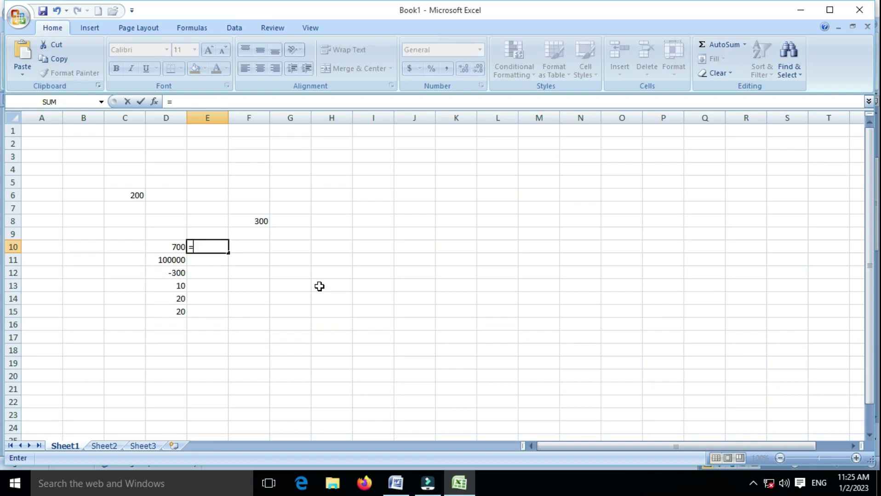
type("2+2")
key("Return")
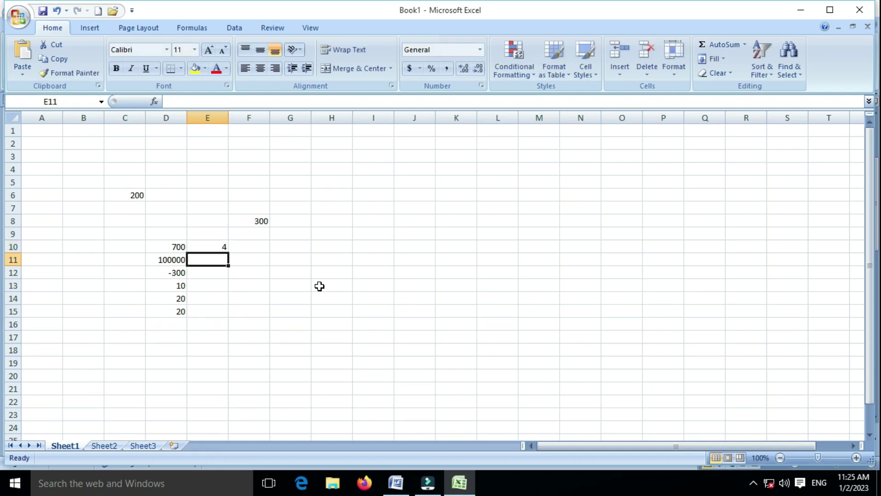
type("=2")
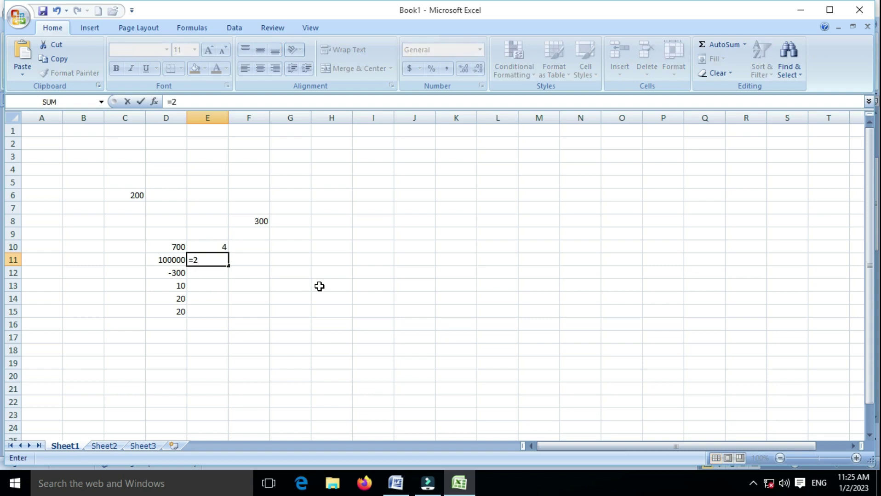
type("-2")
key("Return")
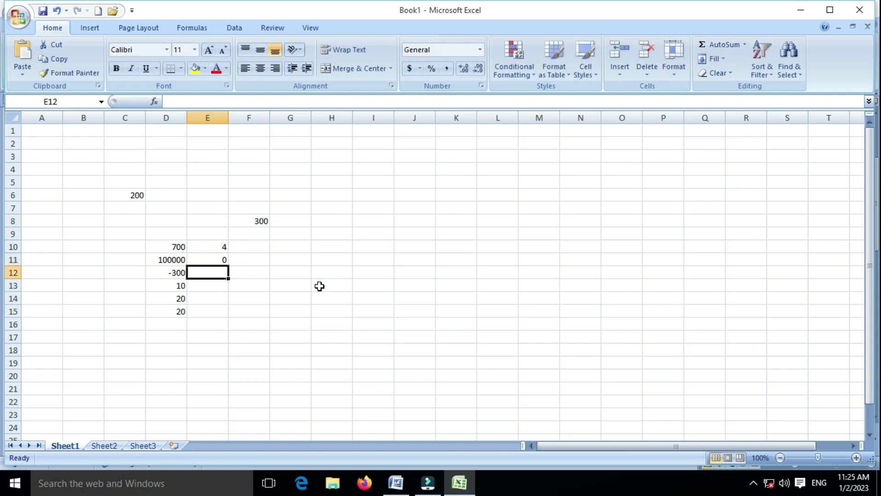
type("=2*")
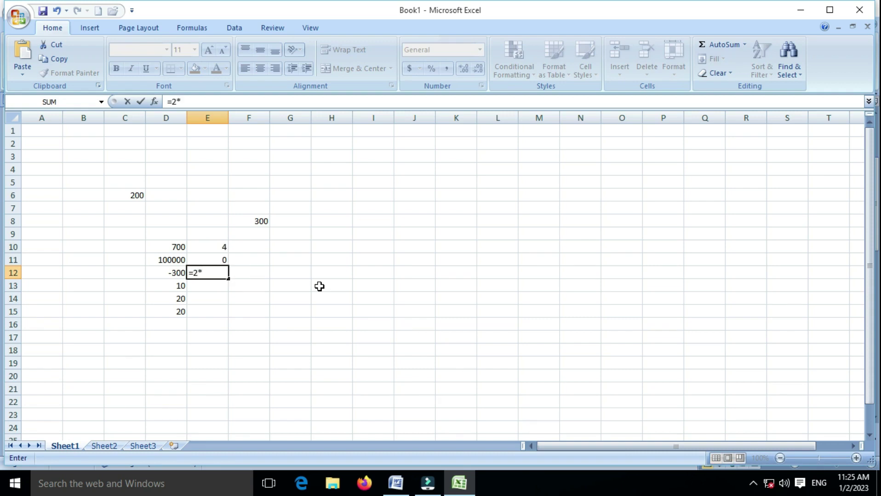
type("2")
key("Return")
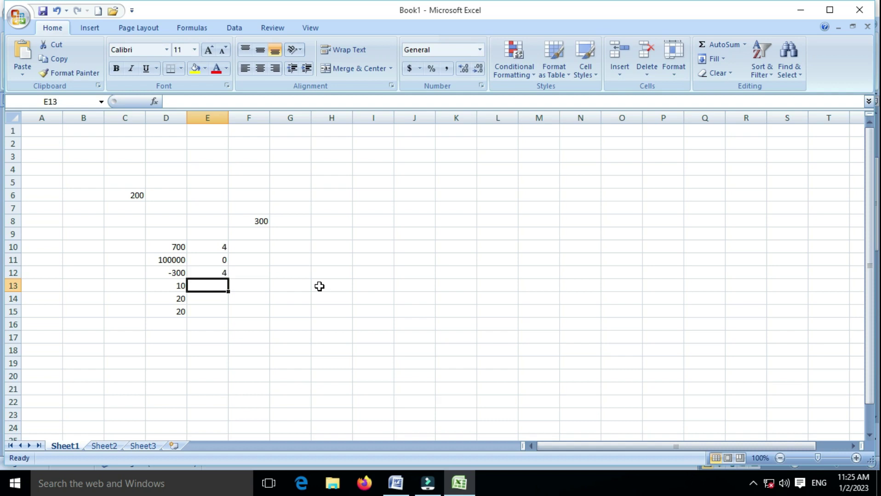
Enter =5/2 in E13 to give 2.5, then review the column E formulas.
type("=")
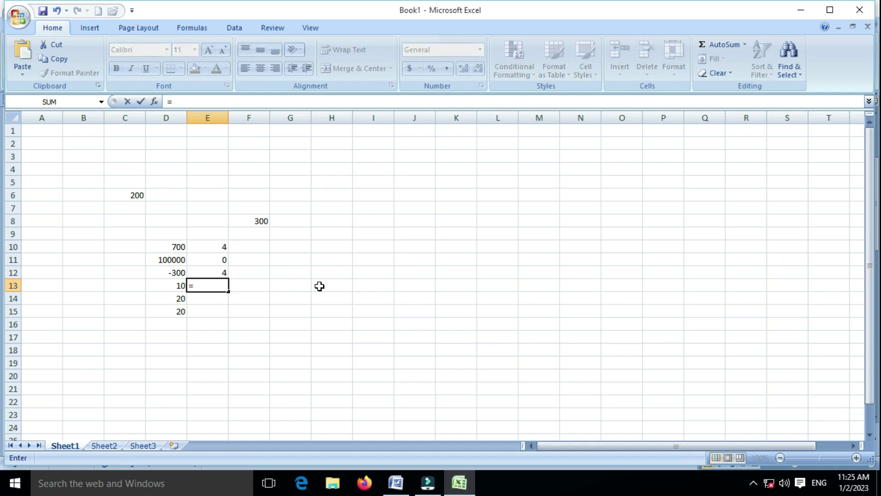
type("5")
key("Return")
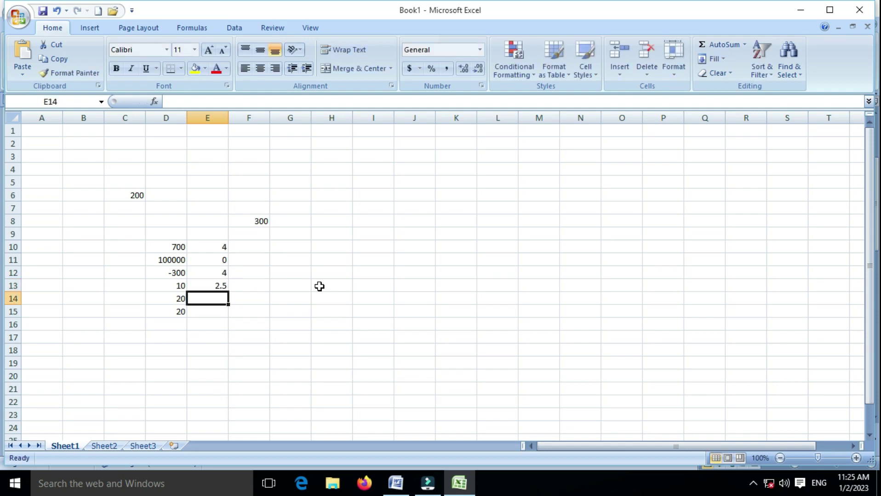
key("Up")
key("Up")
key("Up")
key("Up")
key("Down")
key("Down")
key("Down")
key("Down")
key("Up")
key("Up")
key("Up")
key("Up")
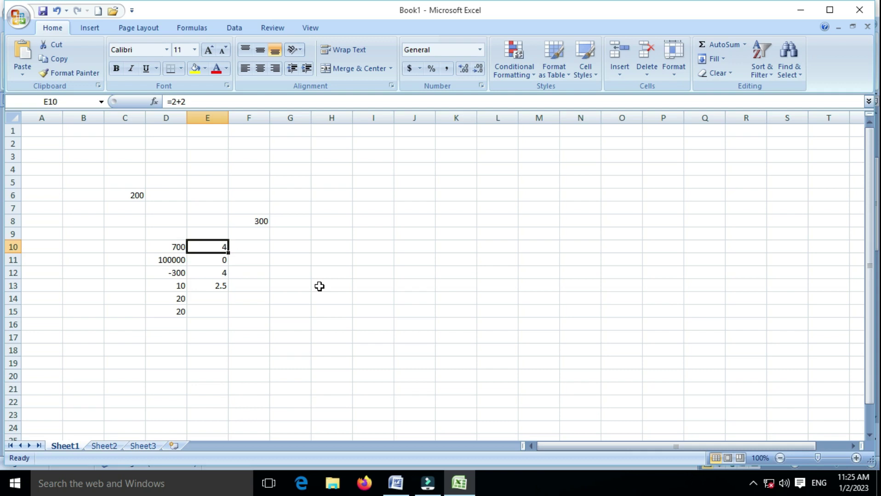
key("Right")
key("Right")
key("Right")
key("Up")
key("Up")
key("Up")
key("Up")
key("Up")
key("Up")
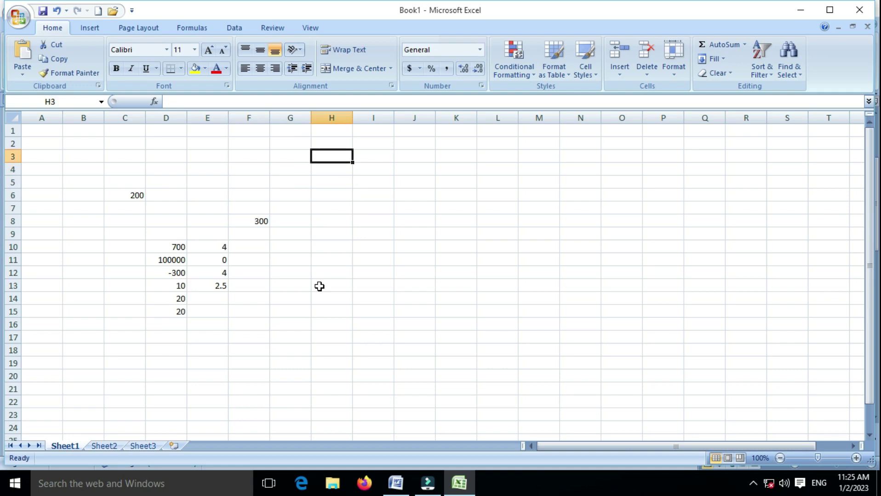
Enter =C6+F8 in G3 and =F8-C6 in G4, giving 500 and 100.
key("Left")
type("=")
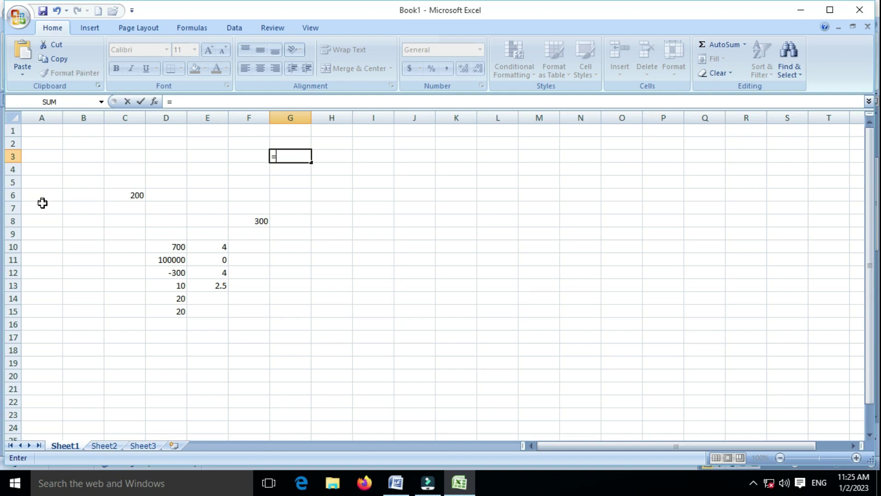
type("C5")
key("BackSpace")
type("6")
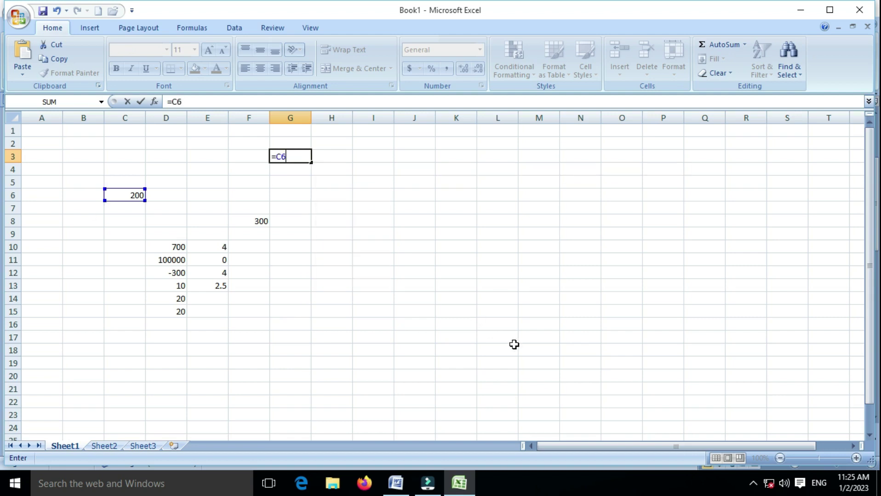
type("+")
type("F8")
key("Return")
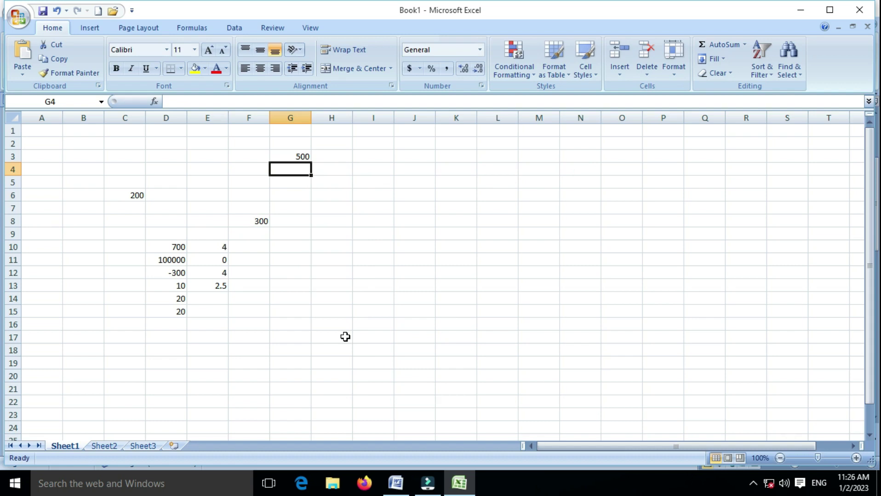
type("=")
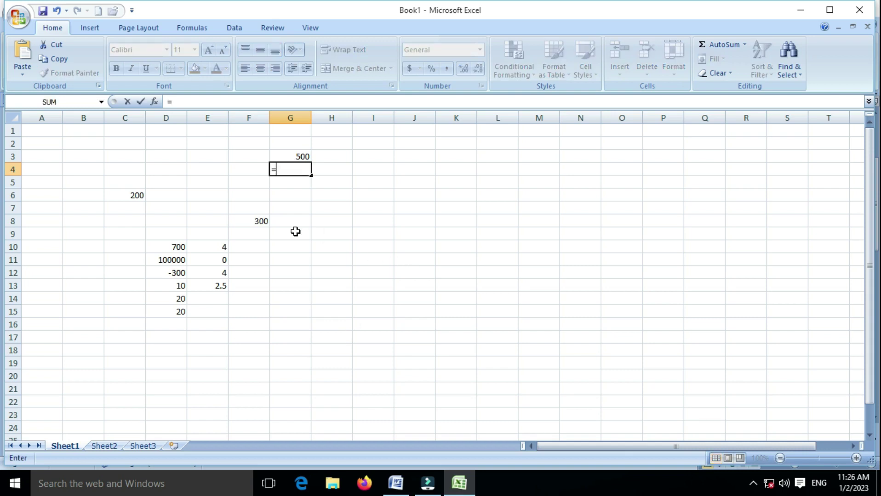
left_click(243, 223)
type("-")
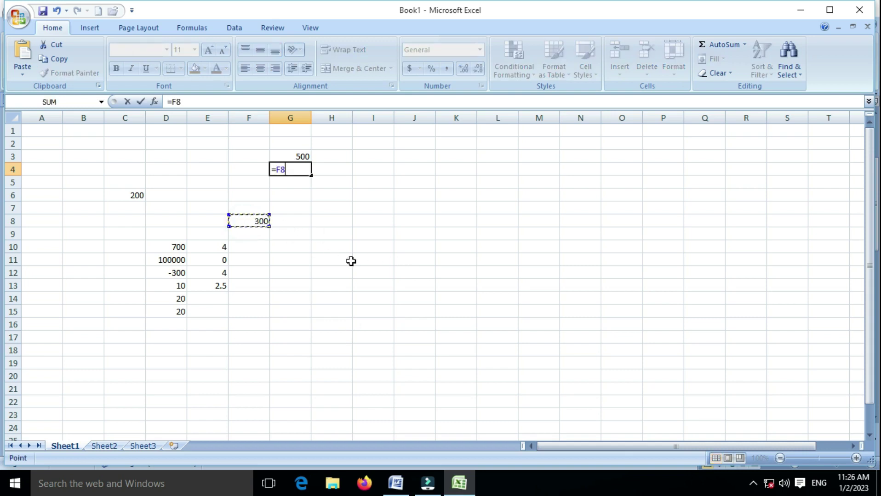
left_click(134, 195)
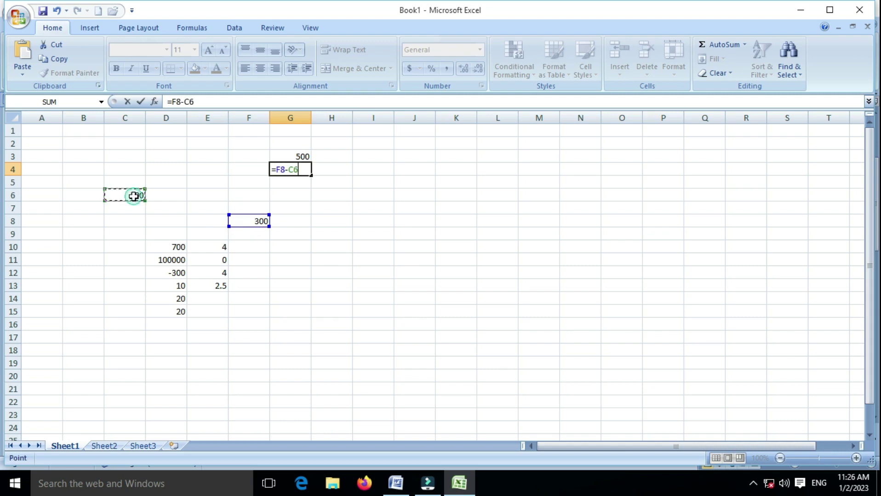
key("Return")
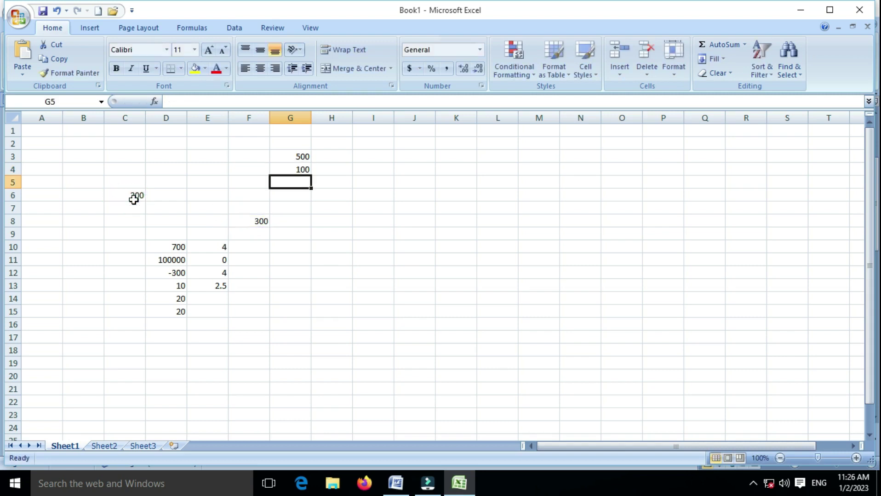
Enter =F8*C6 in G5 and =F8/C6 in G6, giving 60000 and 1.5.
type("=")
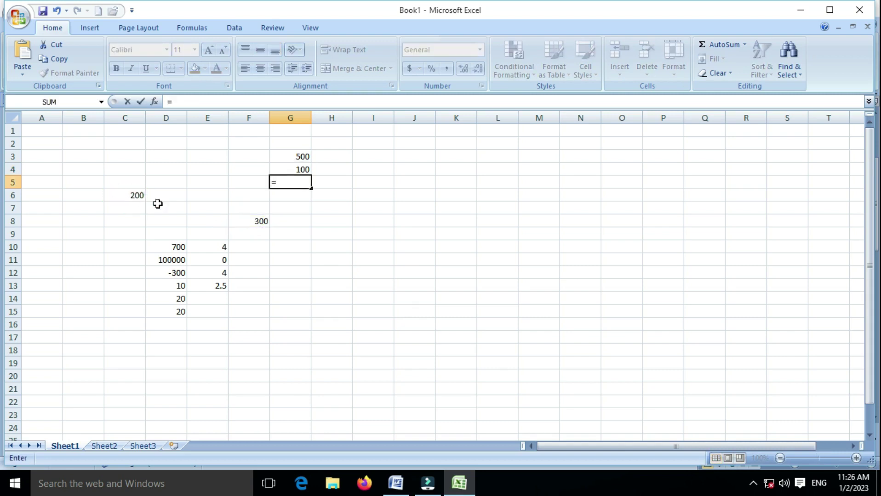
left_click(259, 223)
type("*")
left_click(142, 196)
key("Return")
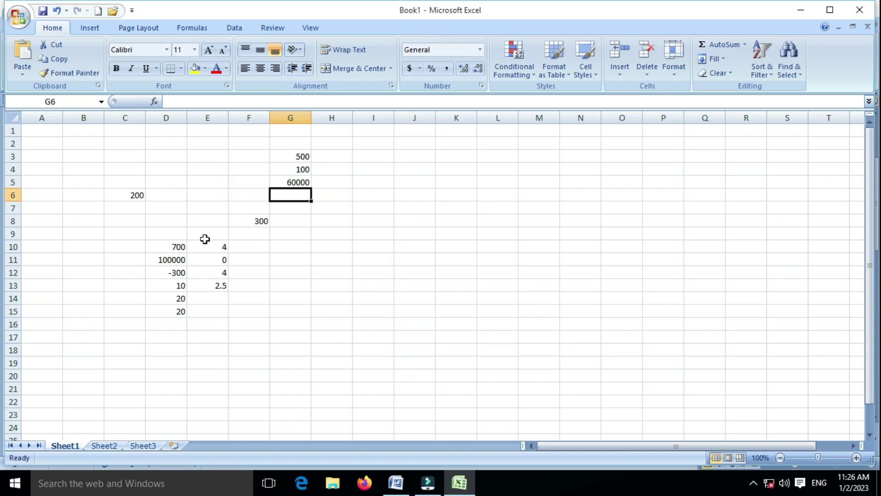
type("=")
left_click(260, 222)
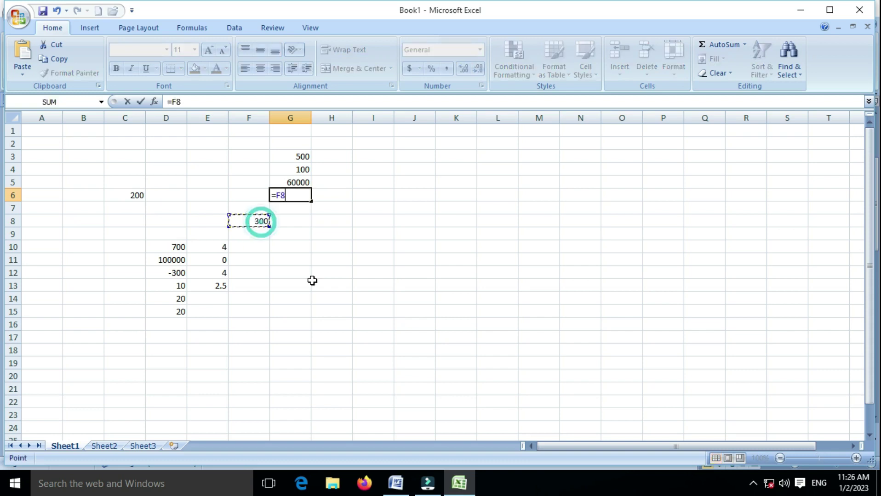
type("/")
left_click(130, 196)
key("Return")
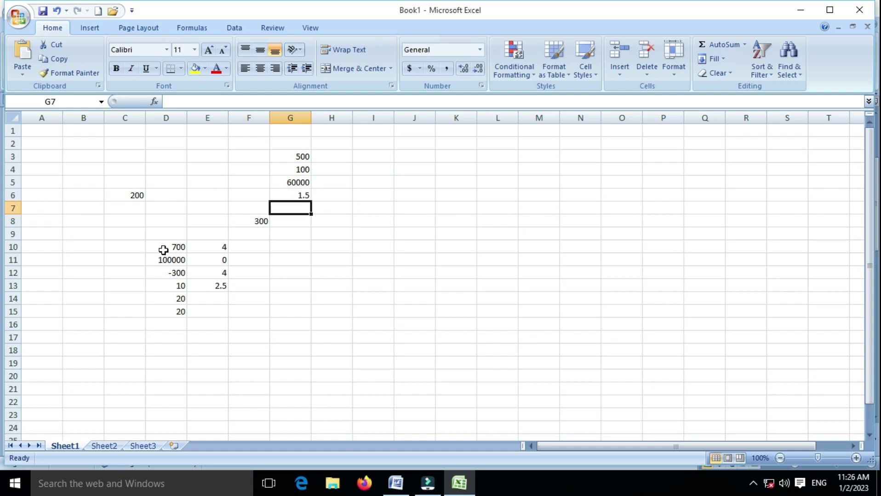
key("Up")
key("Up")
key("Up")
key("Up")
key("Down")
key("Down")
key("Down")
key("Down")
key("Down")
key("Left")
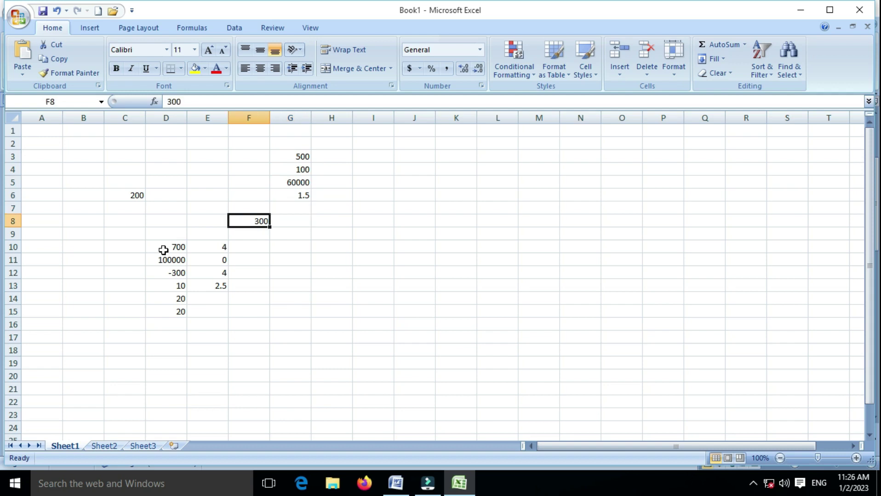
key("Up")
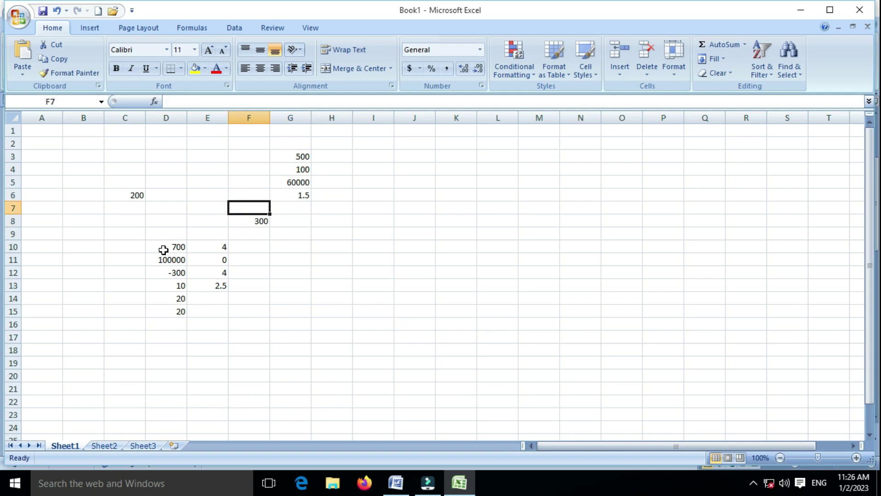
key("Up")
key("Up")
key("Up")
key("Up")
key("Up")
key("Up")
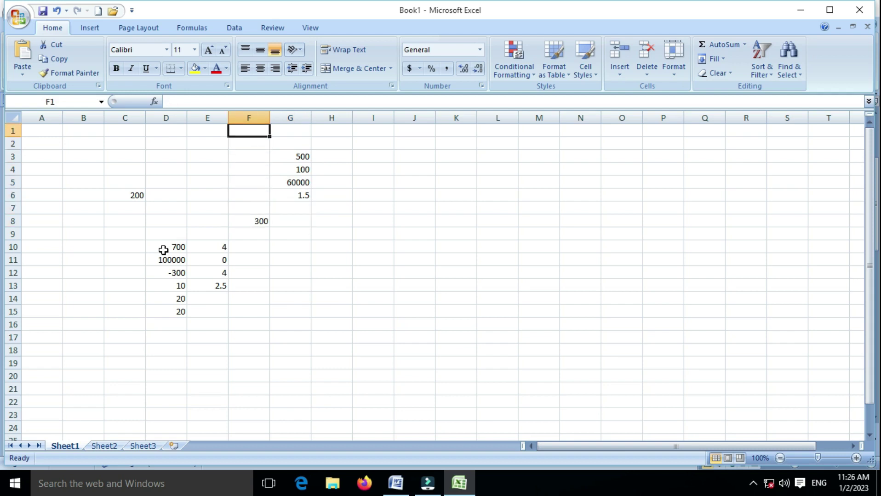
key("Down")
key("Down")
key("Down")
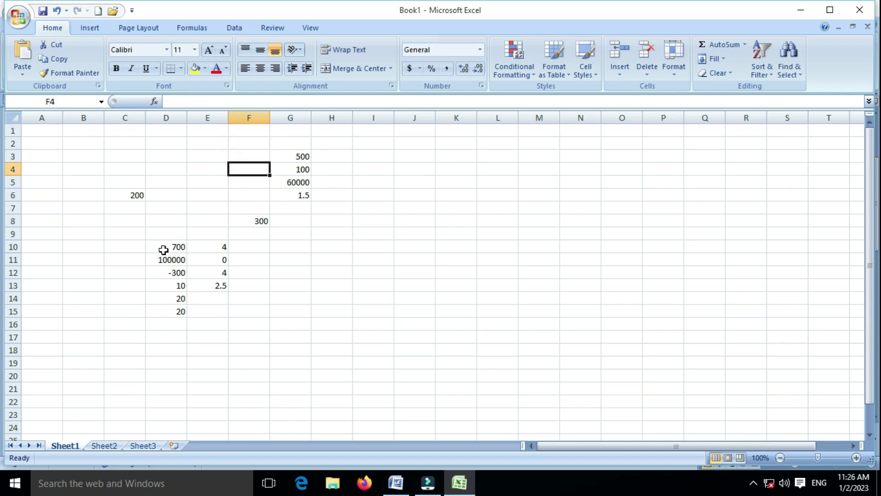
key("Down")
key("Down")
key("Down")
key("Down")
key("Down")
key("Down")
key("Down")
key("Down")
key("Down")
key("Down")
key("Down")
key("Down")
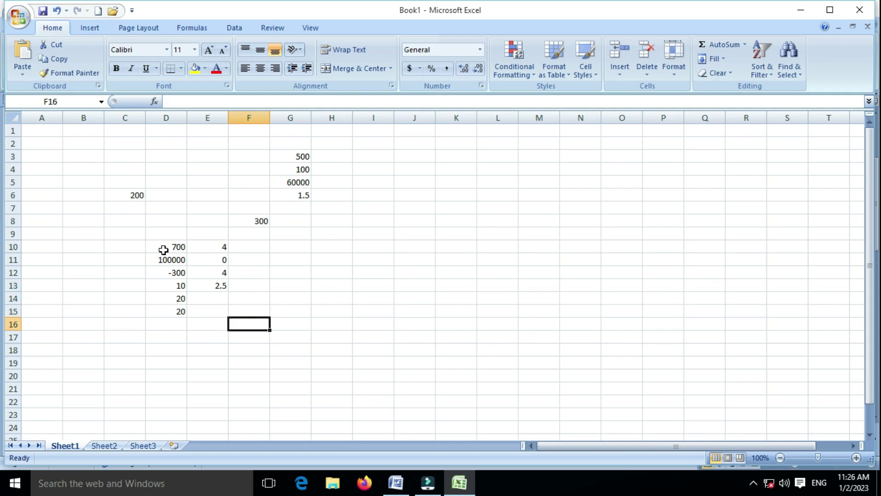
key("Left")
key("Left")
key("Left")
key("Left")
key("Left")
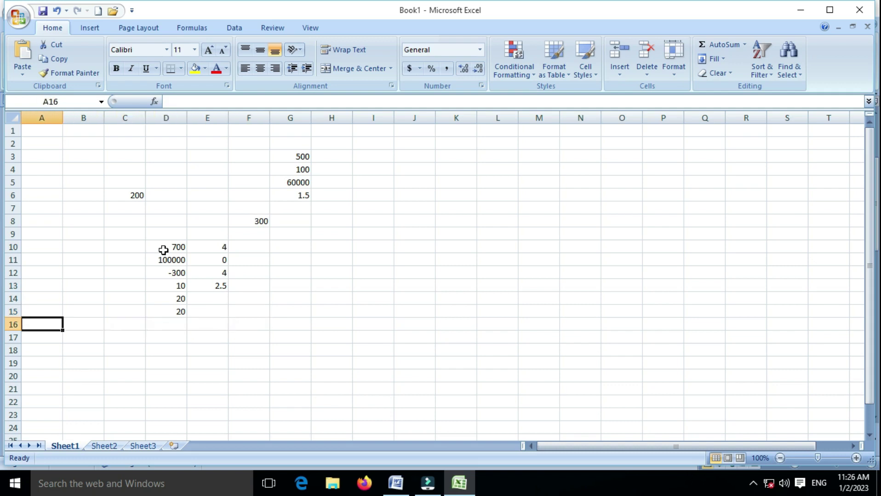
key("Down")
key("Down")
key("Down")
key("Down")
key("Down")
key("Down")
key("Down")
key("Down")
key("Down")
key("Down")
key("Down")
key("Down")
key("Down")
key("Down")
key("Up")
key("Up")
key("Up")
key("Up")
key("Up")
key("Up")
key("Up")
key("Up")
key("Up")
key("Up")
key("Up")
key("Up")
key("Up")
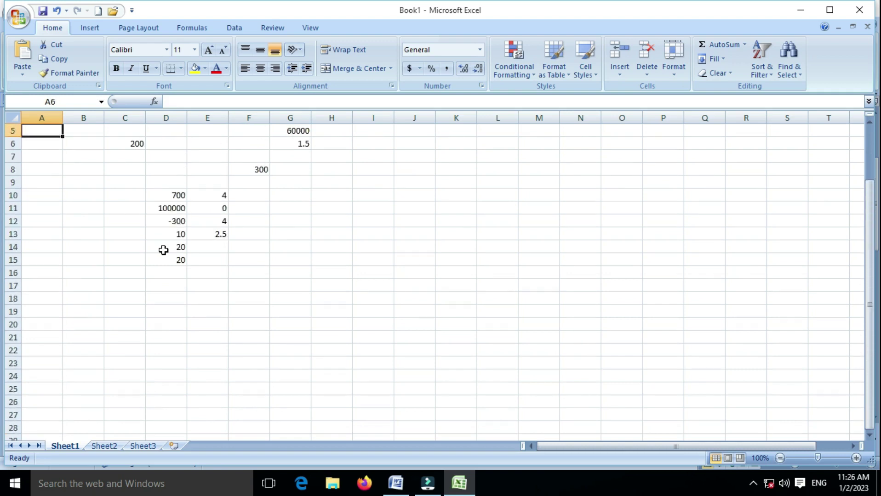
key("Up")
key("Up")
key("Up")
key("Right")
key("Right")
key("Right")
key("Right")
key("Right")
key("Right")
key("Right")
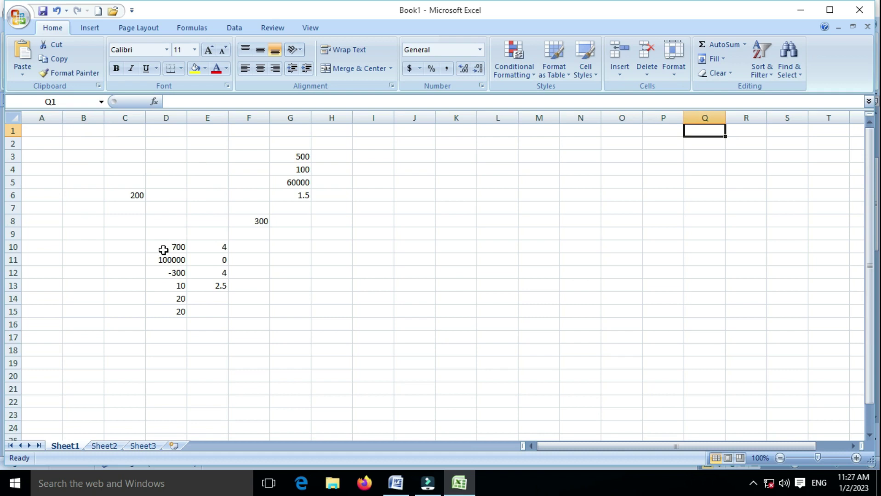
Select the block of test values from A1 and delete it, leaving Sheet1 empty.
key("Left")
key("Left")
key("Left")
key("Left")
key("Left")
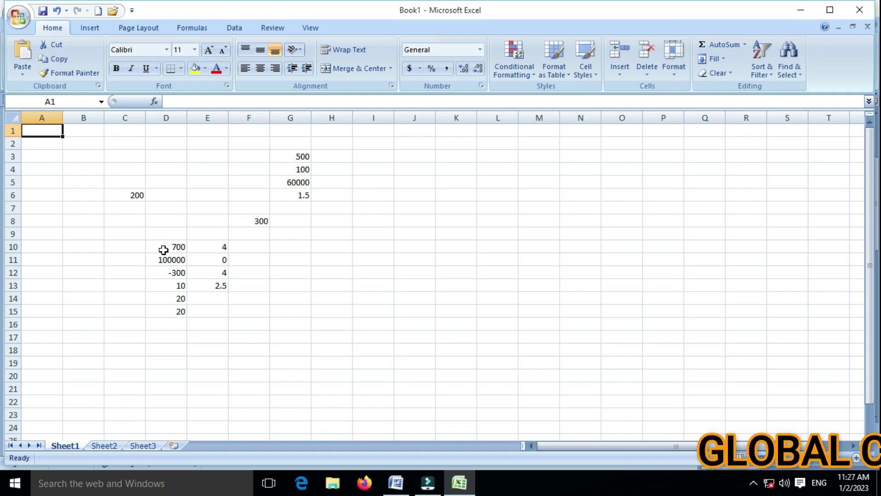
key("shift+Right")
key("shift+Right")
key("shift+Right")
key("shift+Right")
key("shift+Right")
key("shift+Right")
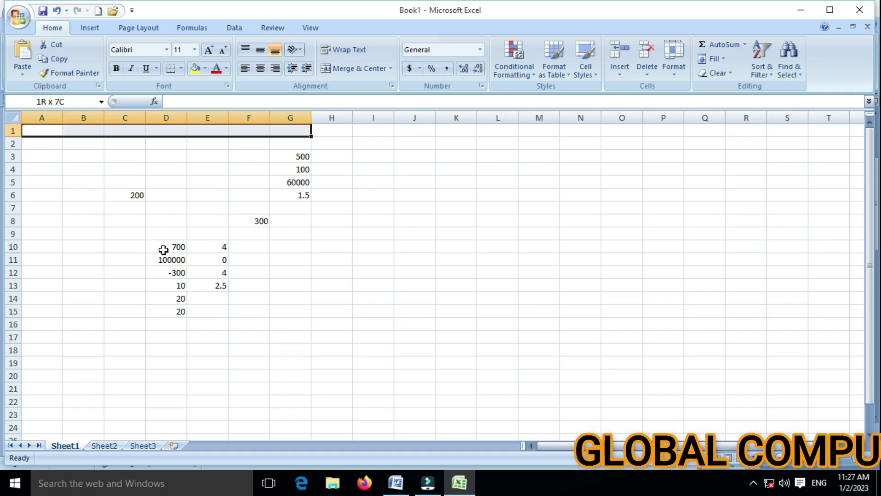
key("shift+Right")
key("shift+Right")
key("shift+Down")
key("shift+Down")
key("shift+Down")
key("shift+Down")
key("shift+Down")
key("shift+Down")
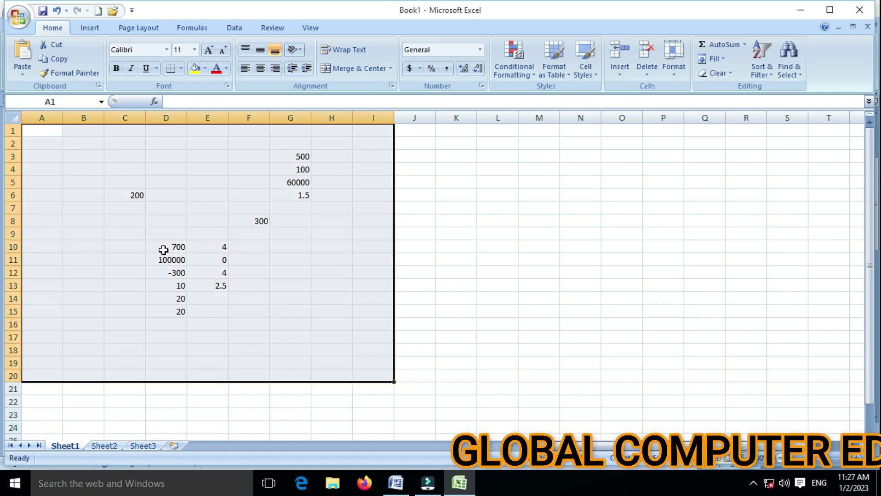
key("Delete")
key("Down")
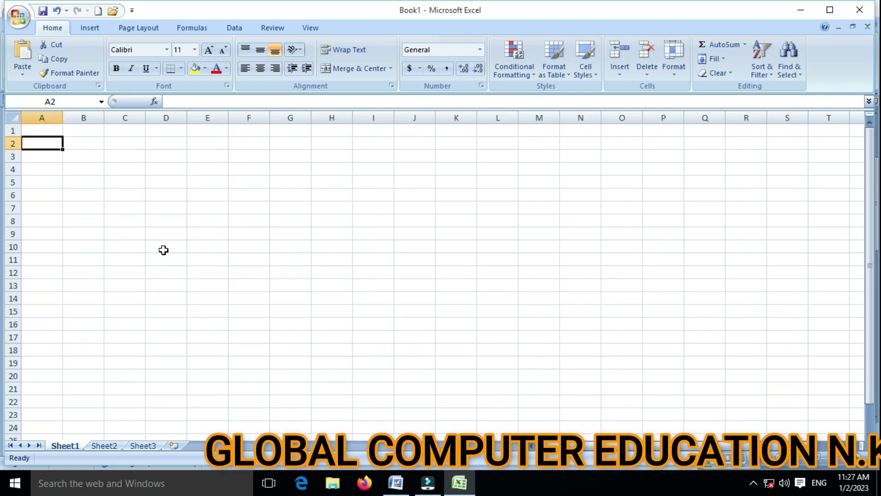
Type the headings NAME, PHY, CHE and BIO into A1–D1.
type("NA")
key("BackSpace")
key("BackSpace")
key("Up")
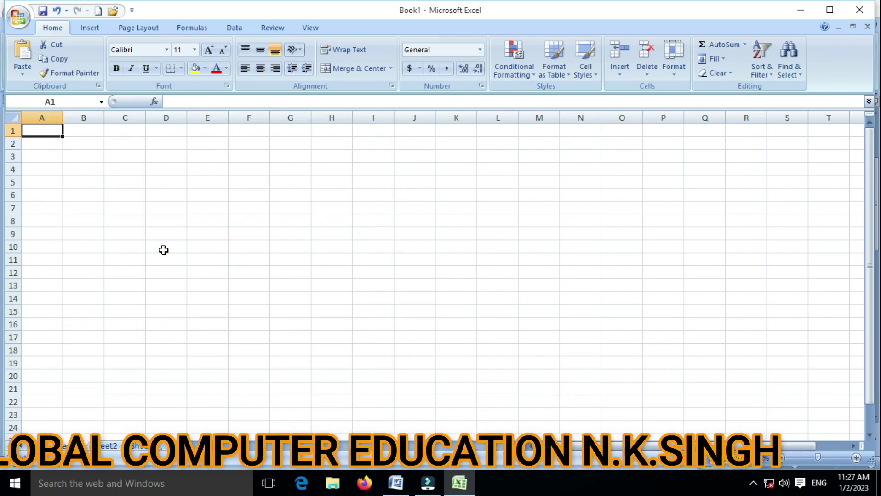
type("NAME")
key("Tab")
type("PHY")
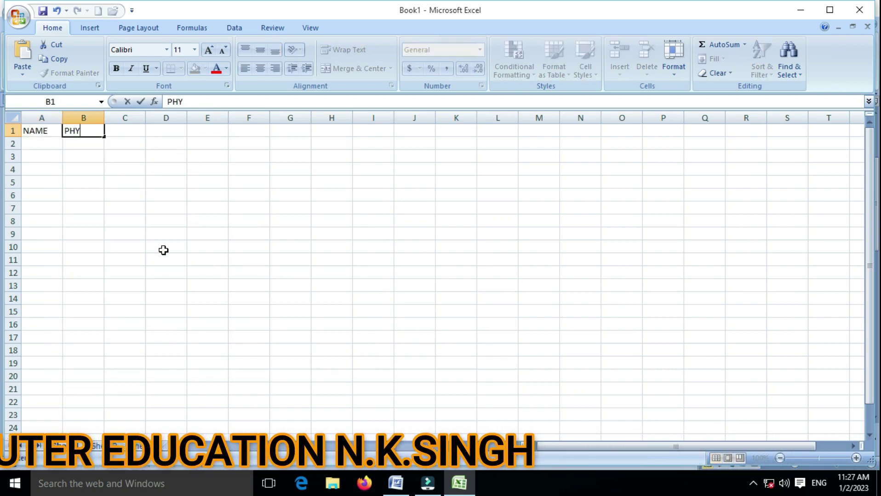
key("Tab")
type("CHE")
key("Tab")
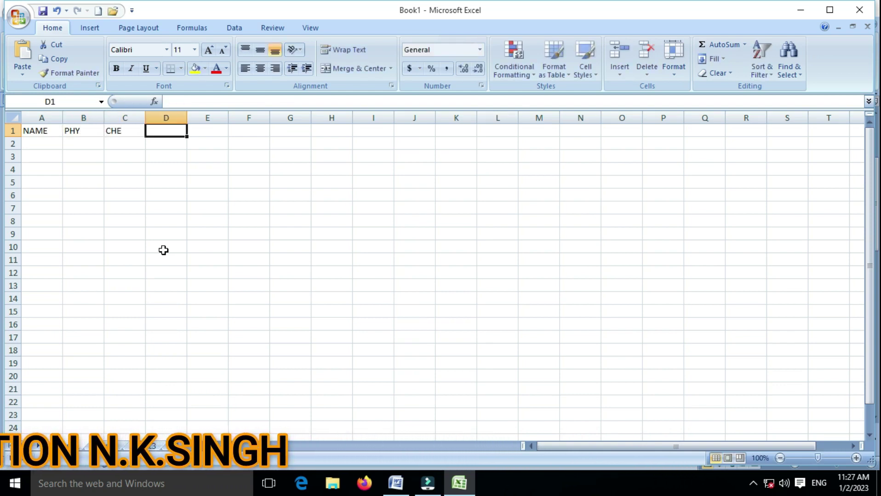
type("BIO")
key("Tab")
Add MATH, TOTAL and PER in E1–G1, then return to A2.
type("MAY")
key("BackSpace")
type("TH")
key("Tab")
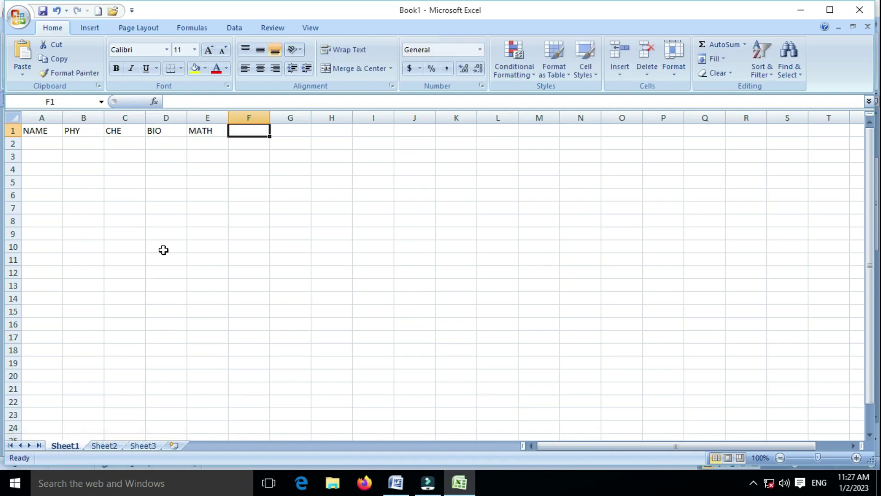
type("TOTAL")
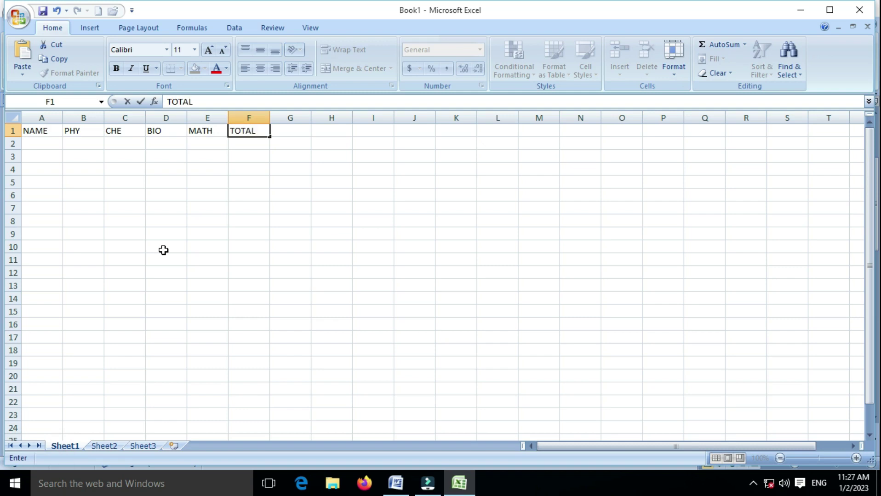
key("Tab")
type("PER")
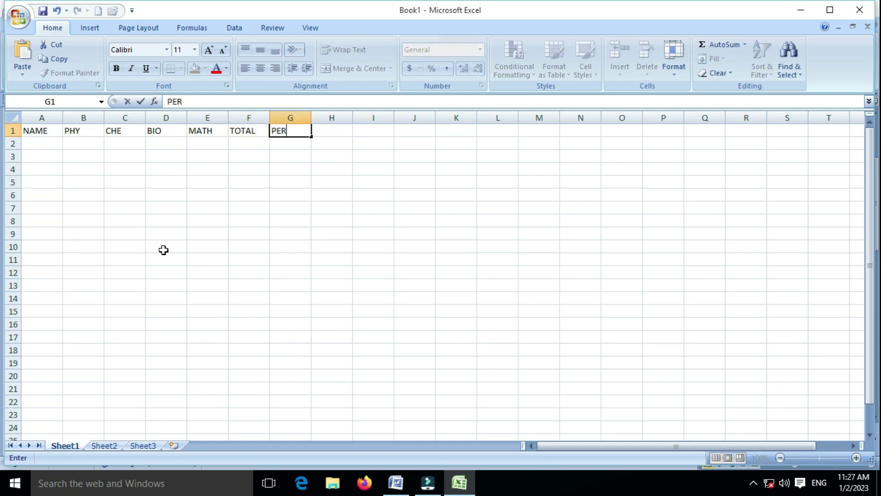
key("Down")
key("Left")
key("Left")
key("Left")
key("Left")
key("Left")
key("Left")
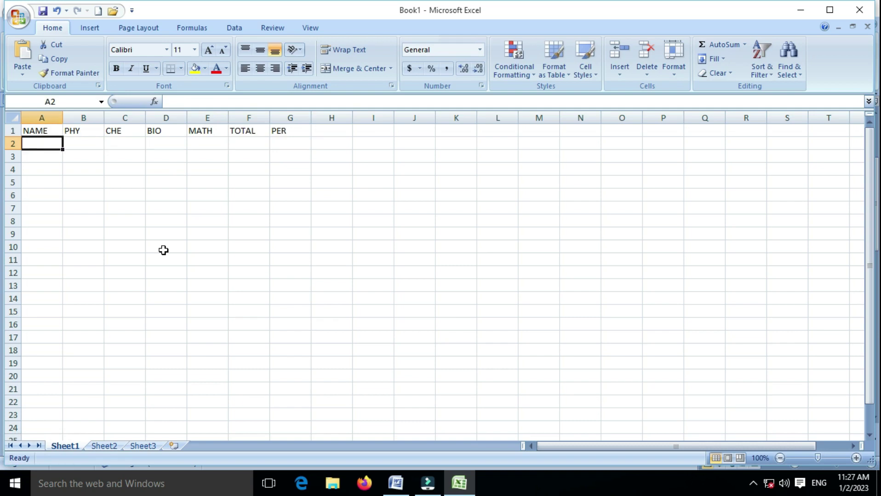
Enter the five student names in A2 through A6 under the NAME heading.
type("RAM")
key("Return")
type("S")
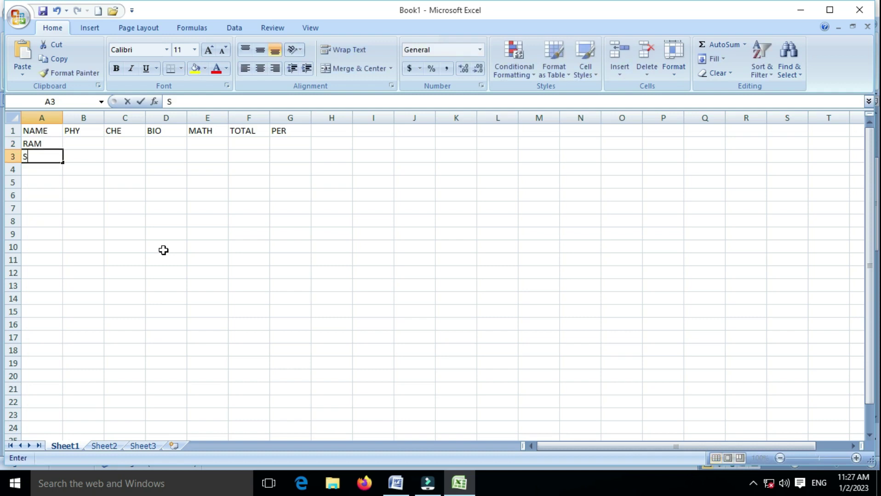
type("HYAM")
key("Return")
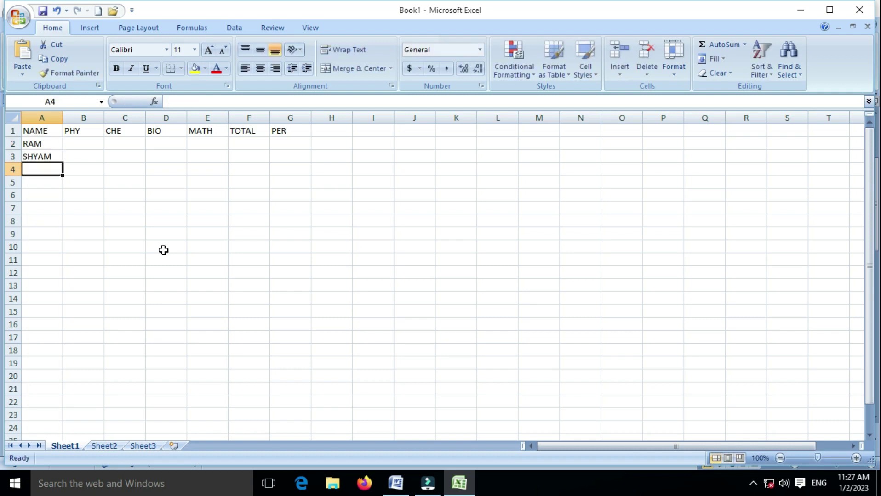
type("MOHAN")
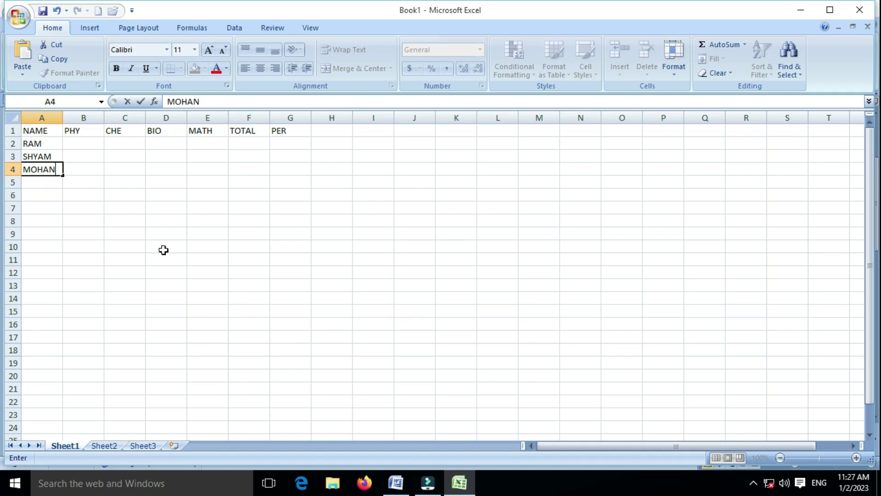
key("Return")
type("RAVI")
key("Return")
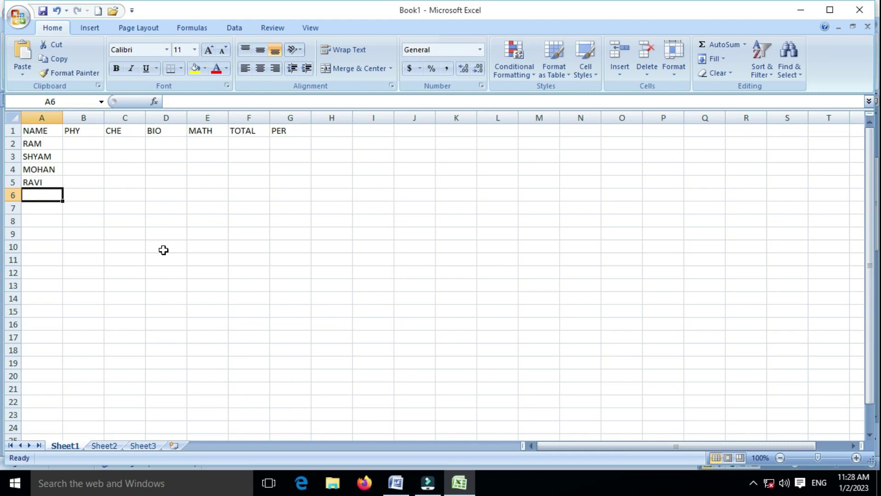
type("JOHER")
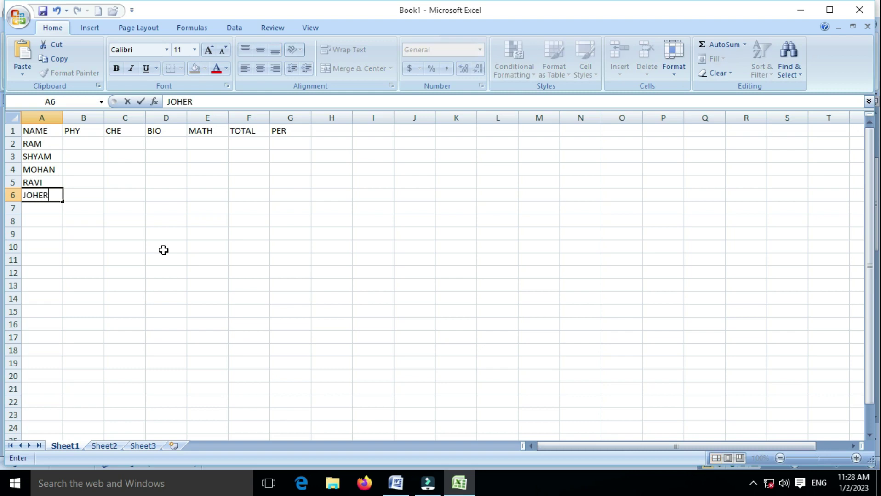
key("Return")
key("Up")
key("Up")
key("Up")
key("Up")
key("Up")
key("Right")
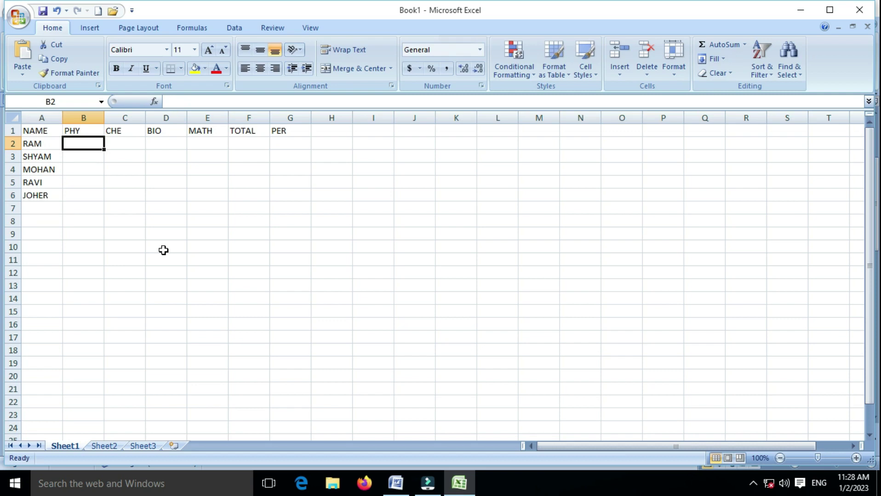
Enter the PHY marks 33, 66, 88, 55, 55 in B2:B6.
type("33")
key("Return")
type("66")
key("Return")
type("88")
key("Return")
type("55")
key("Return")
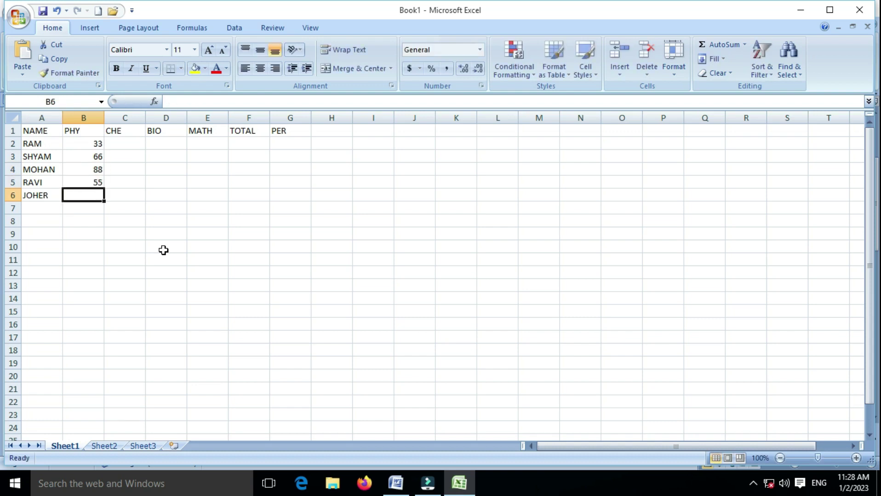
type("55")
key("Return")
Correct the PHY mark in B4 from 88 to 55.
key("Up")
key("Up")
key("Down")
key("Up")
key("Up")
key("Delete")
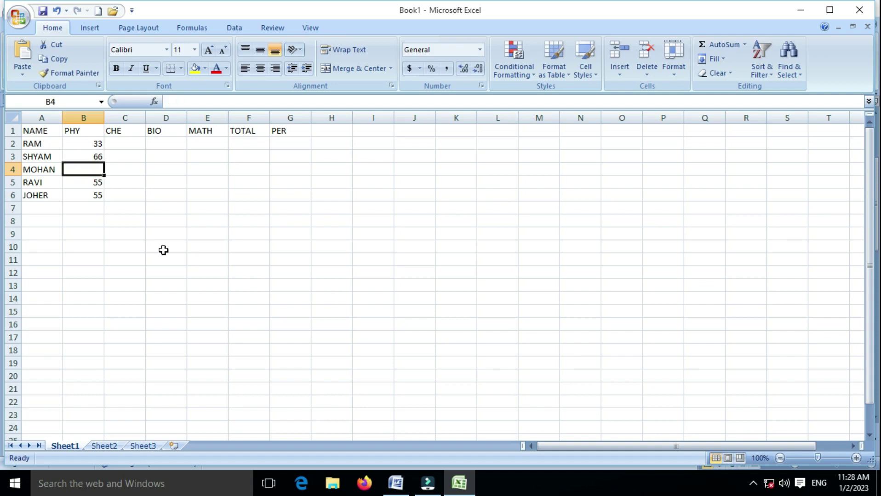
type("55")
key("Up")
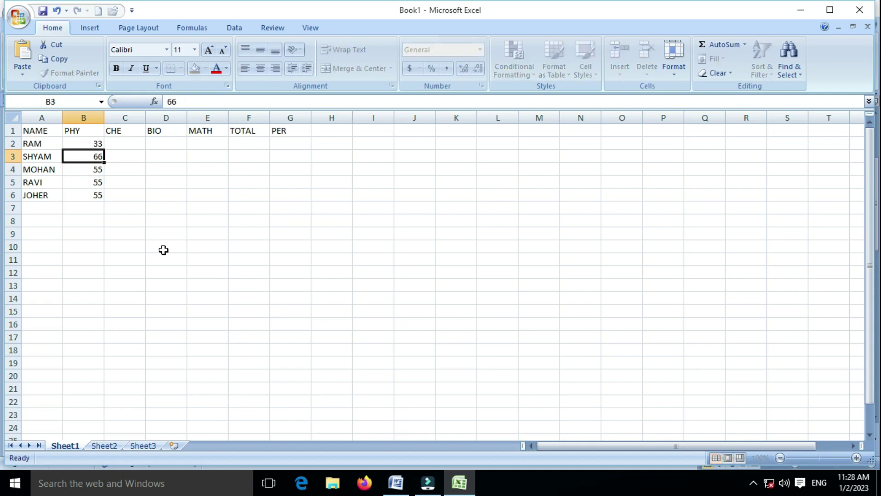
Enter the CHE marks 66, 22, 88, 44, 66 in C2:C6.
key("Right")
key("Up")
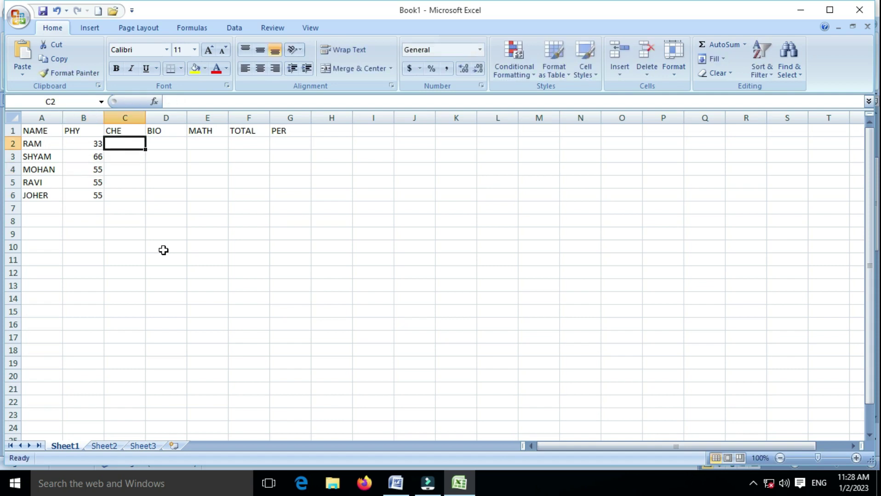
type("66")
key("Return")
type("22")
key("Return")
type("88")
key("Return")
type("44")
key("Return")
type("66")
key("Return")
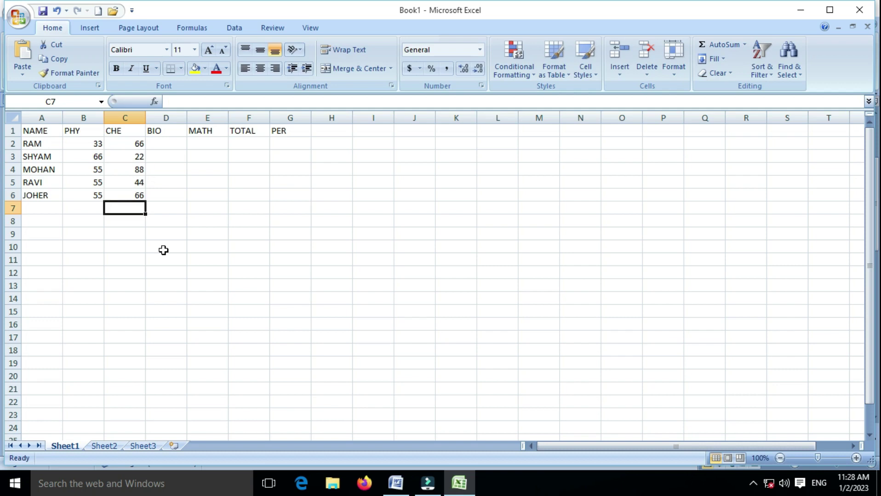
Enter the BIO marks 66, 99, 77, 33, 99 in D2:D6.
key("Up")
key("Right")
key("Right")
key("Up")
key("Up")
key("Up")
key("Up")
key("Left")
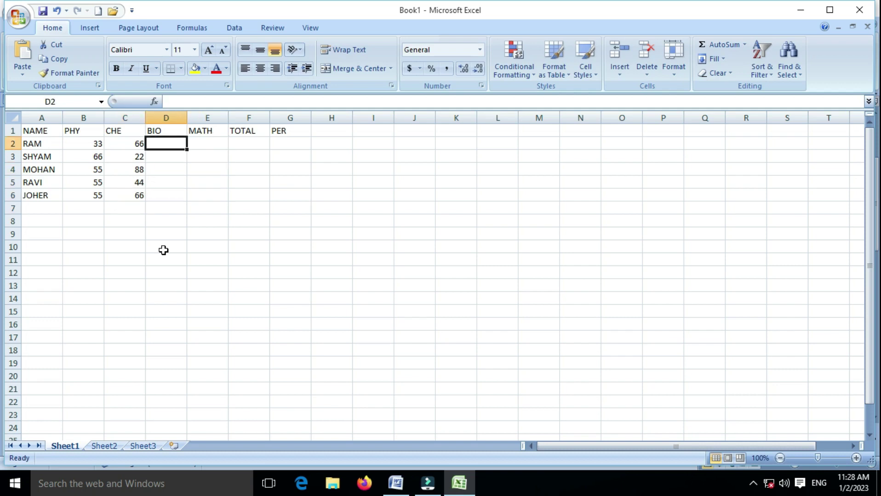
type("66")
key("Return")
type("99")
key("Return")
type("77")
key("Return")
type("33")
key("Return")
type("99")
key("Return")
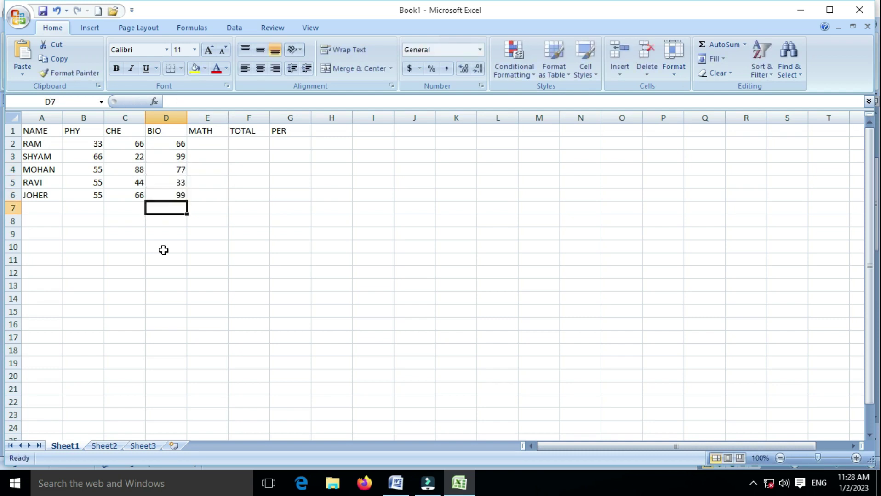
Enter the MATH marks 33, 55, 44, 22, 22 in E2:E6.
key("Up")
key("Right")
key("Up")
key("Up")
key("Up")
key("Up")
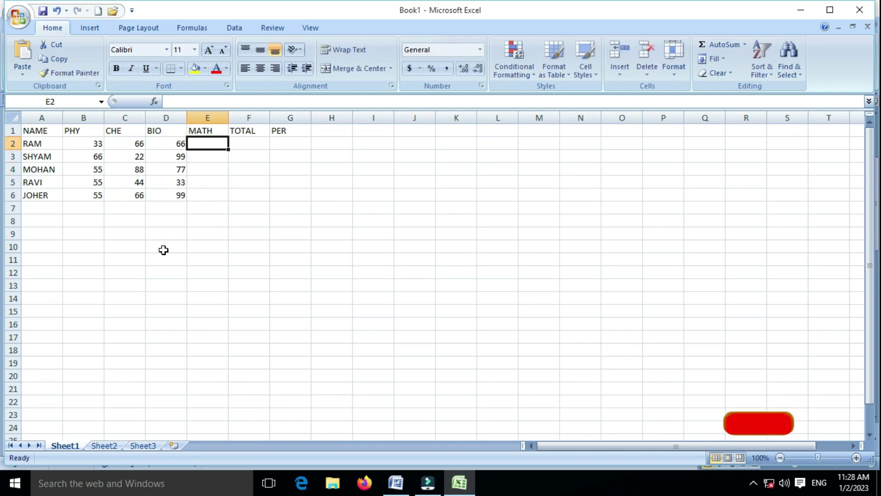
key("Up")
key("Down")
type("33")
key("Return")
type("55")
key("Return")
type("44")
key("Return")
type("22")
key("Return")
type("22")
key("Return")
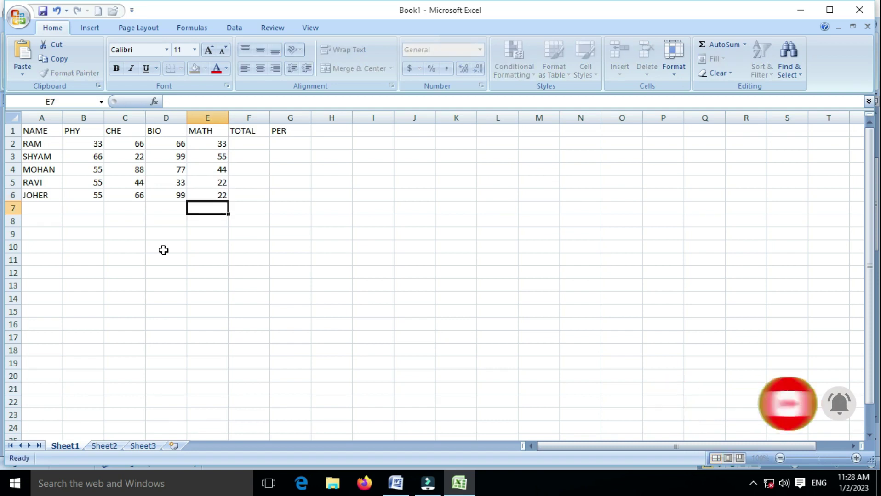
key("Up")
key("Up")
key("Up")
key("Up")
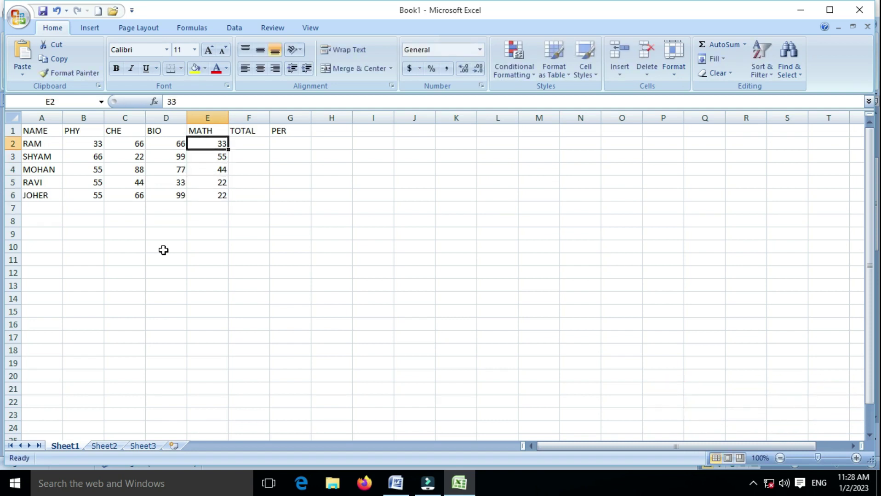
key("Right")
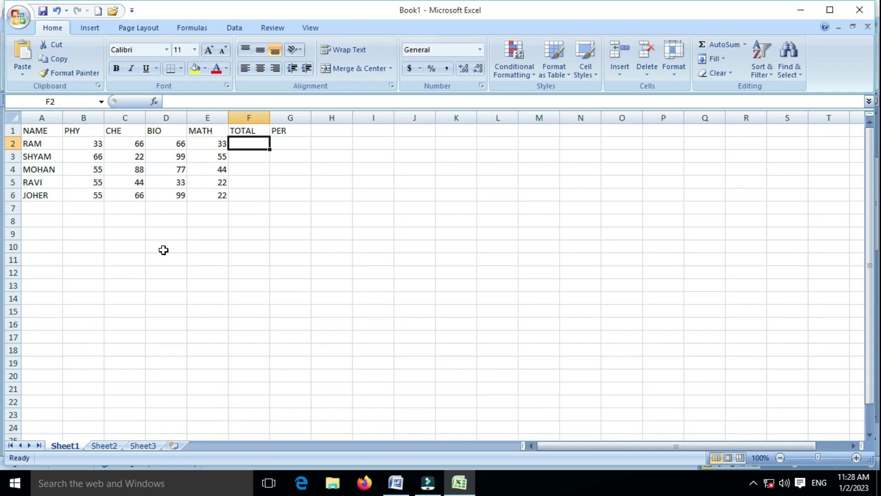
Enter the hard-coded total =33+66+66+33 in F2, then delete it again.
type("=")
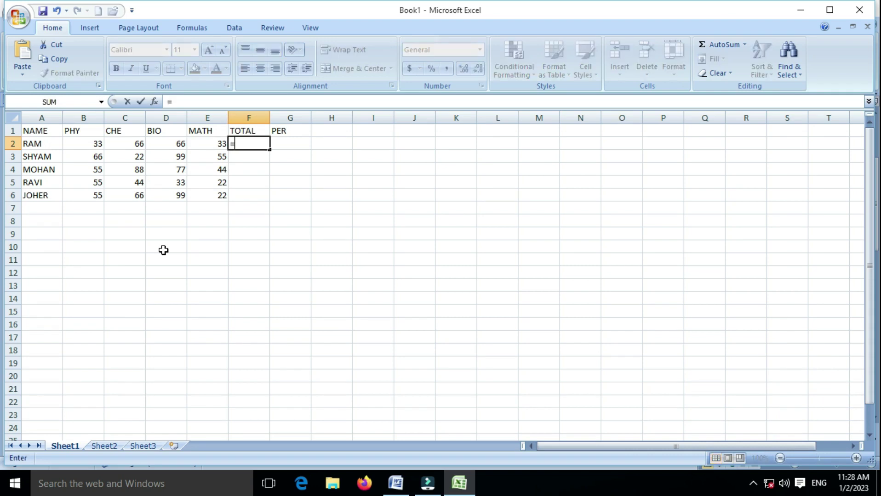
type("33+")
type("66+")
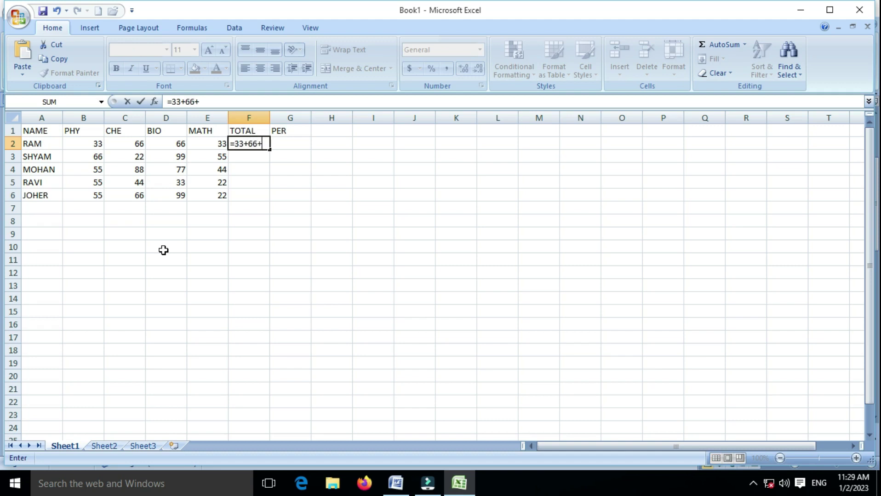
type("++")
key("BackSpace")
type("66+33")
key("Return")
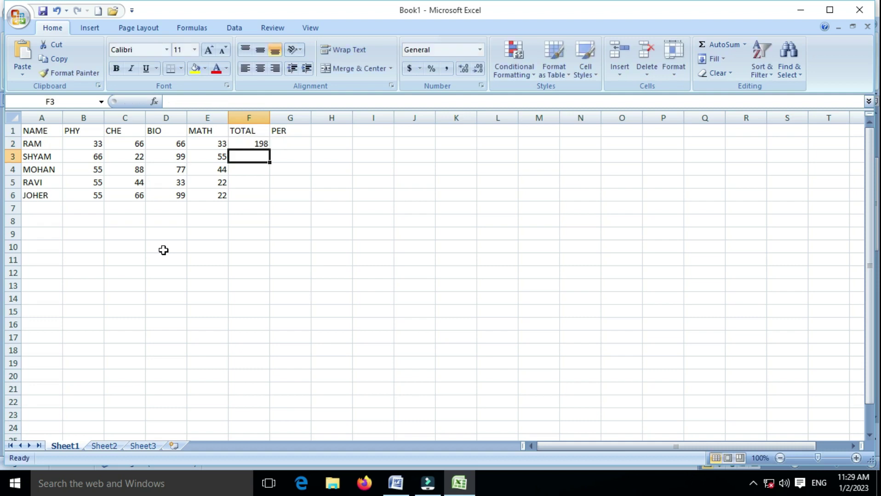
key("Up")
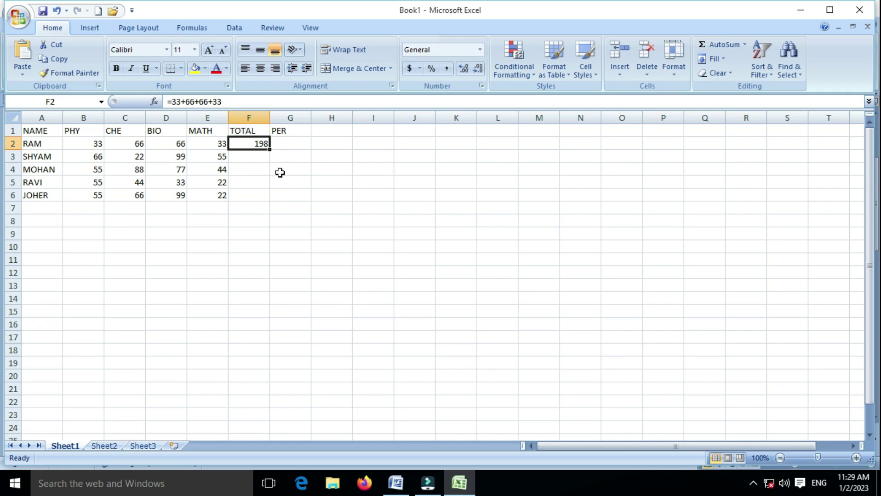
key("Delete")
Enter total formulas =B2+C2+D2+E2 through =B4+C4+D4+E4 in F2:F4.
type("=")
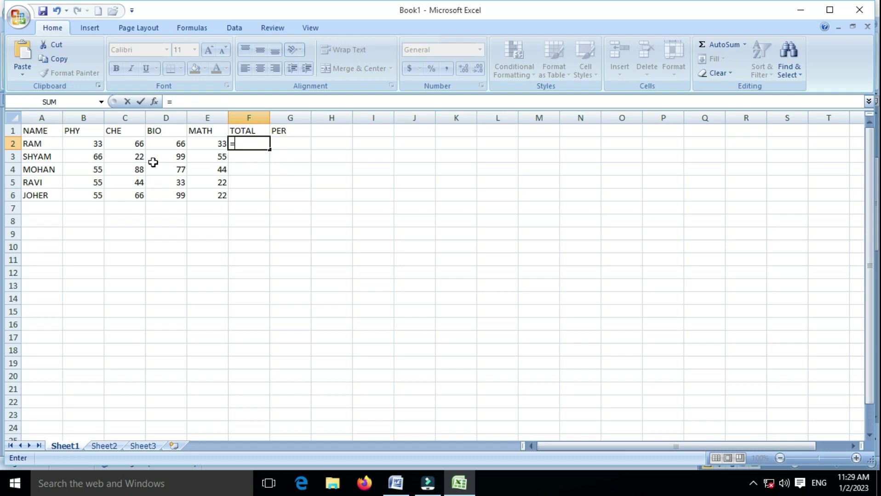
type("B2+C2+D2+")
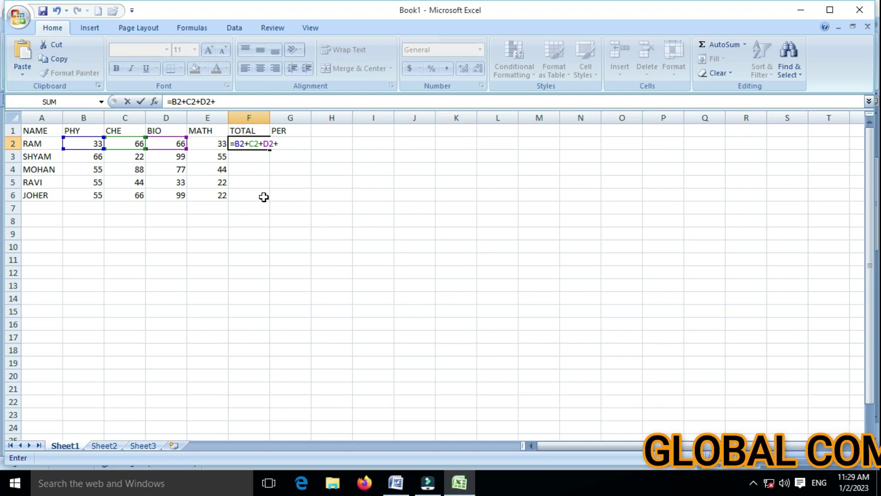
type("E2")
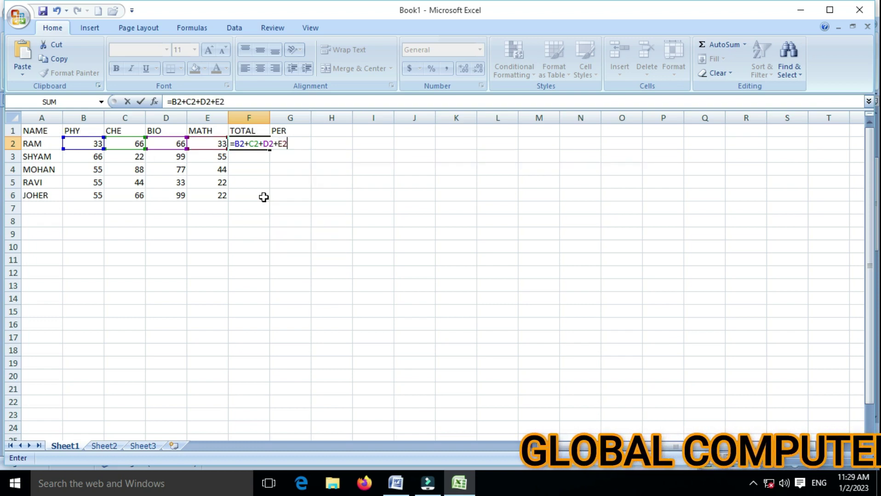
key("Return")
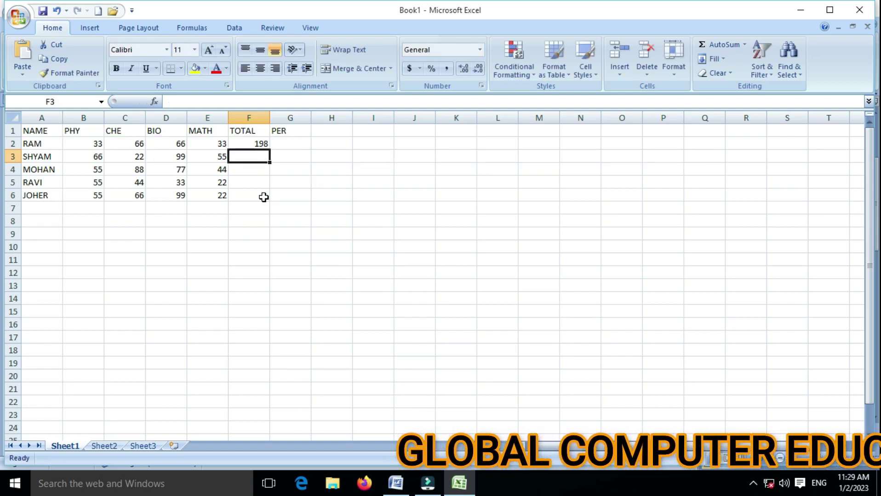
key("Up")
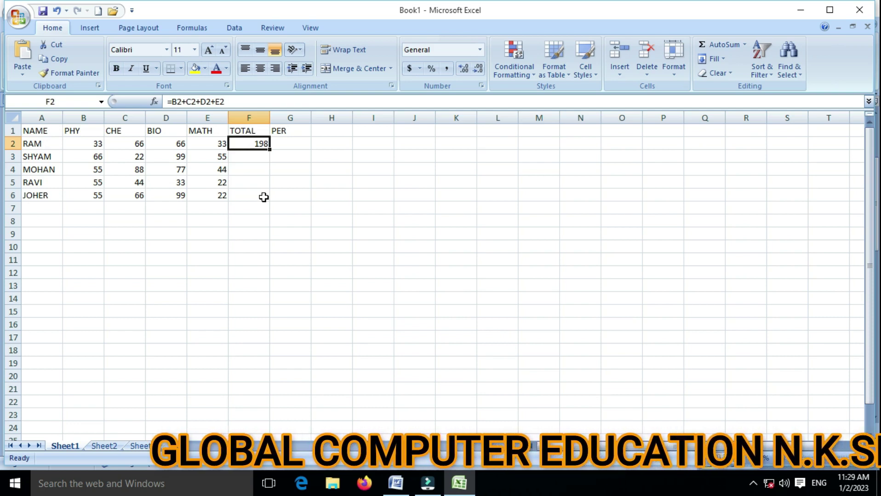
key("Down")
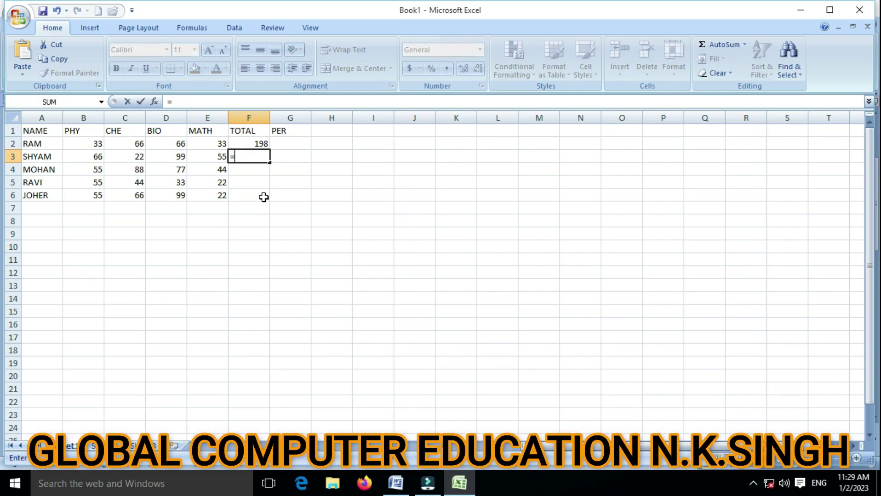
type("=B3+")
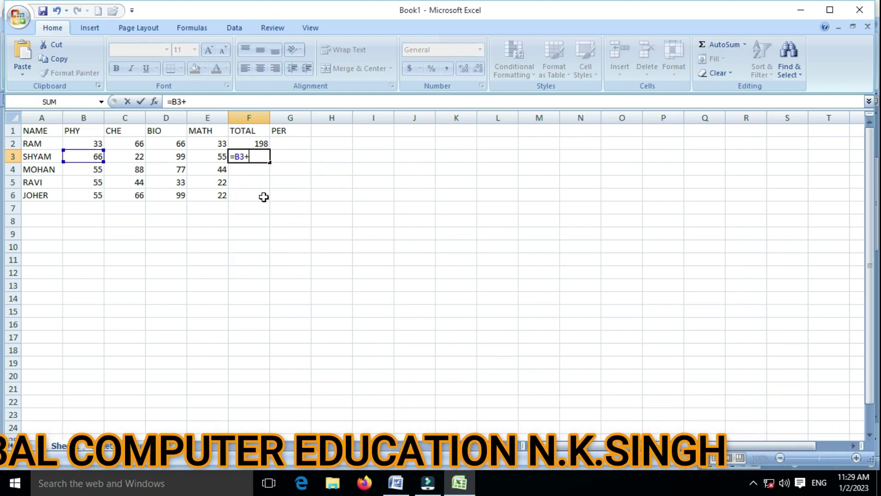
type("C3+D3")
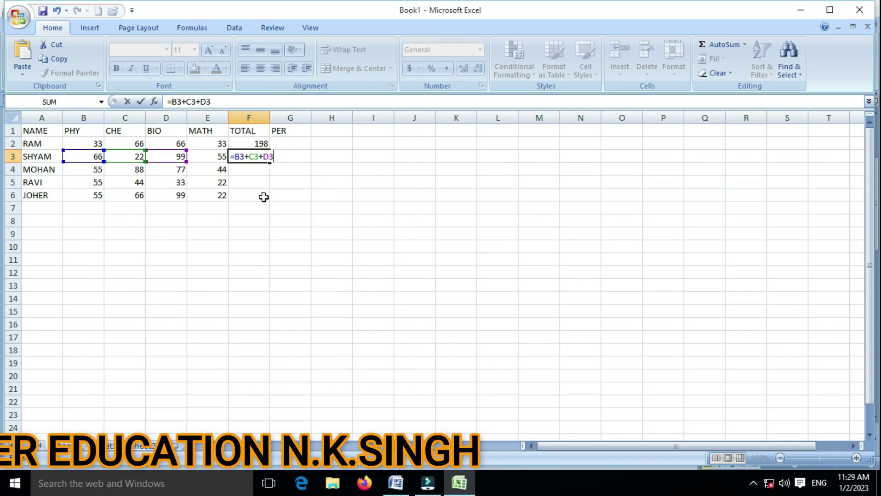
type("+")
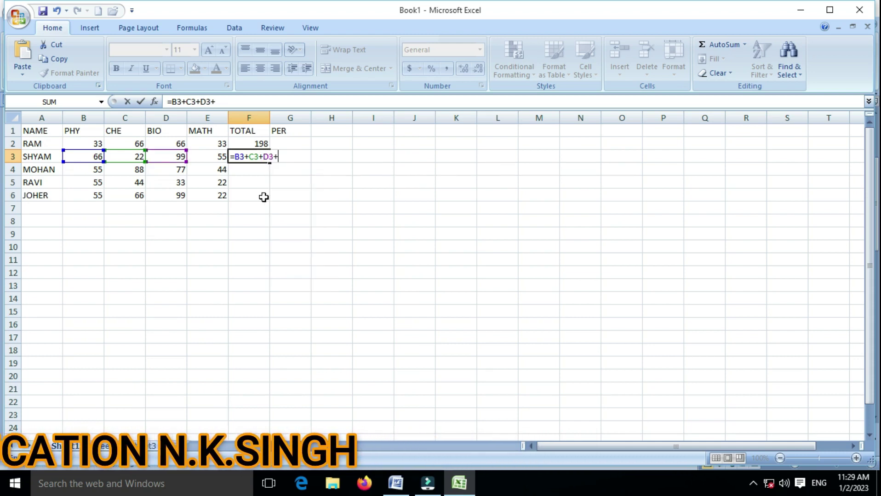
type("E3")
key("Return")
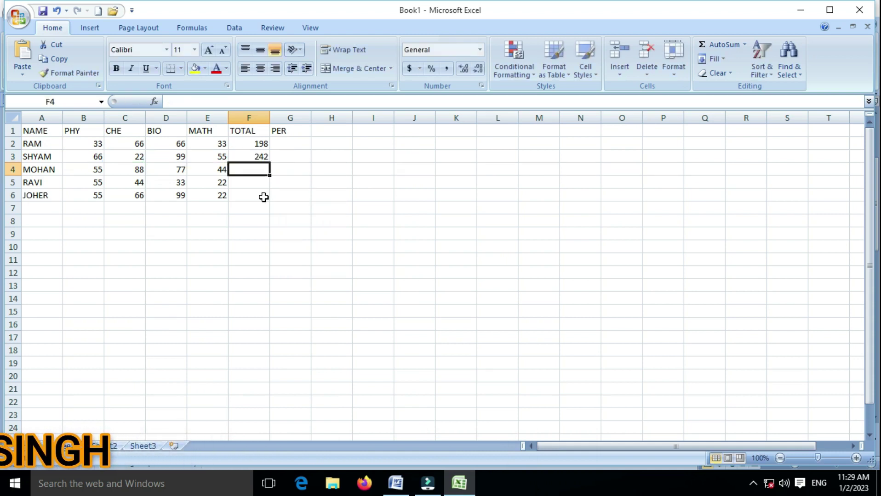
type("=")
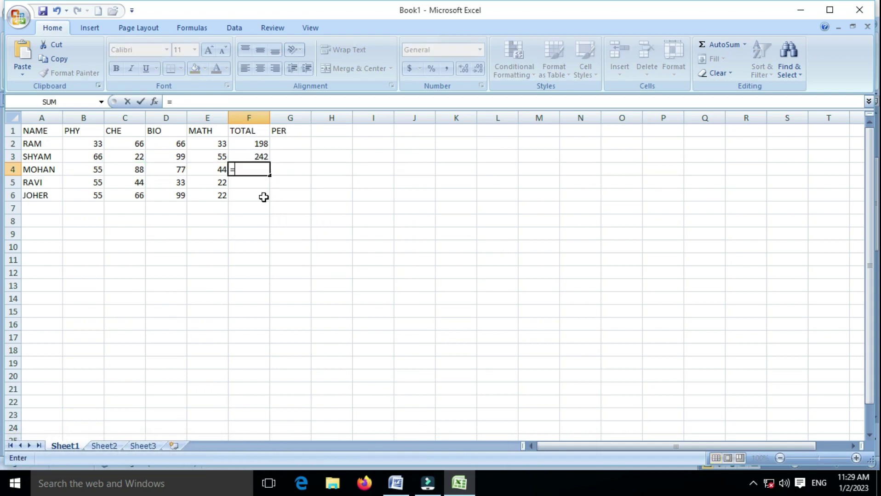
type("B4+")
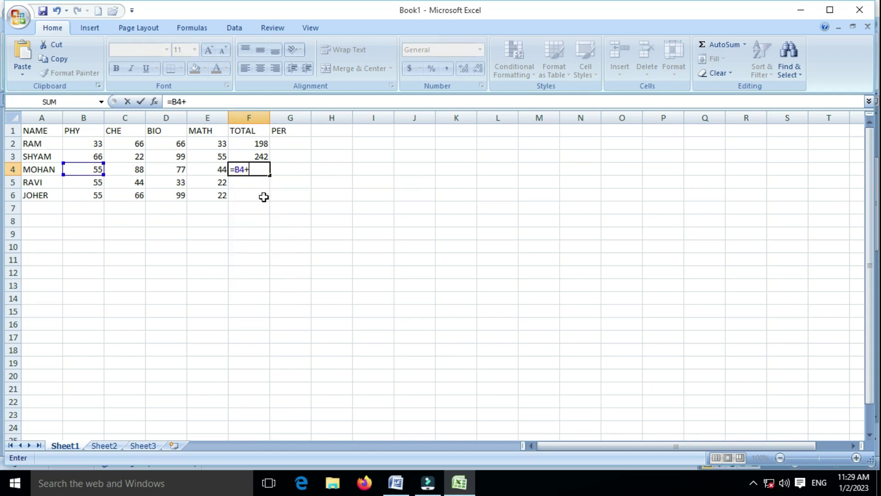
type("C4")
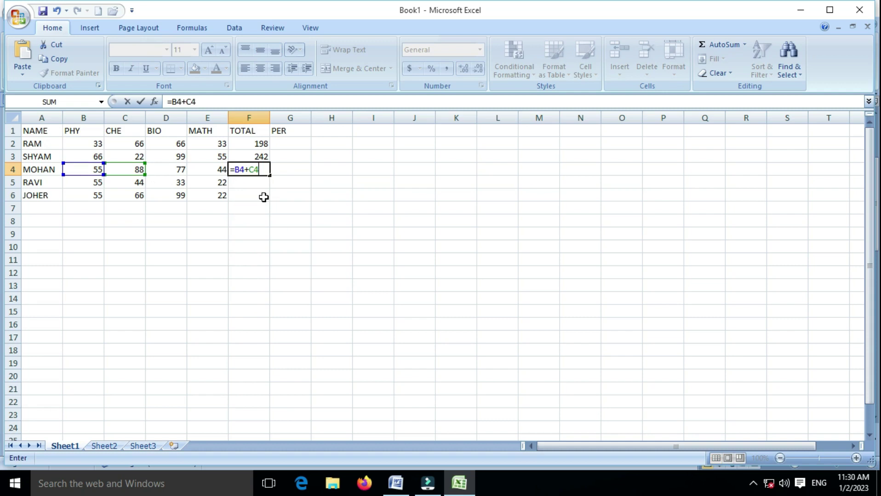
type("+")
type("D4+")
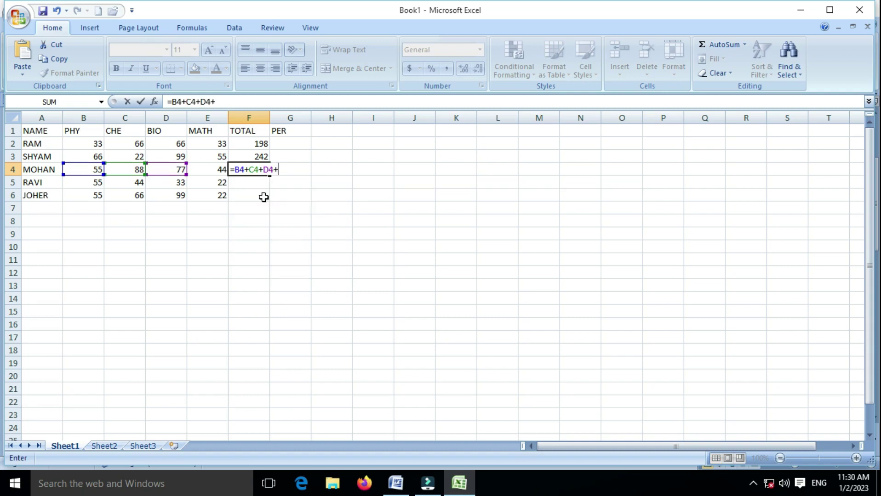
type("E4+")
key("BackSpace")
key("Return")
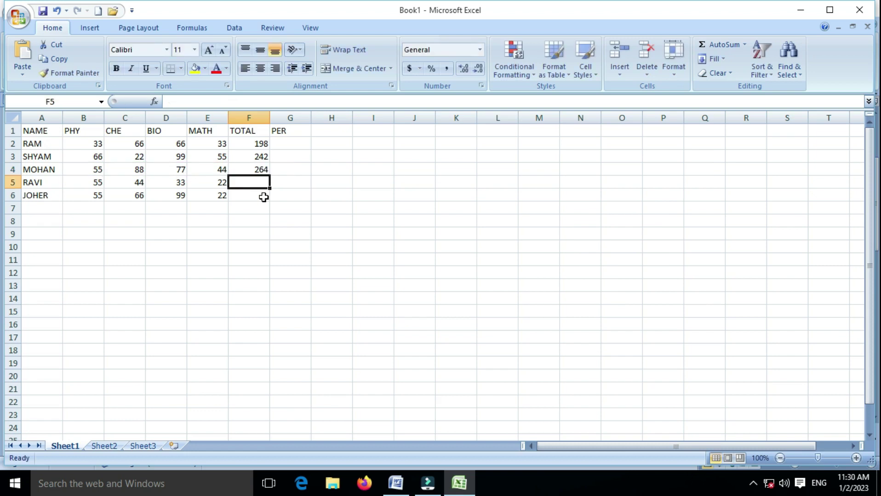
Enter =B5+C5+D5+E5 and =B6+C6+D6+E6 in F5:F6, then review the totals.
type("=")
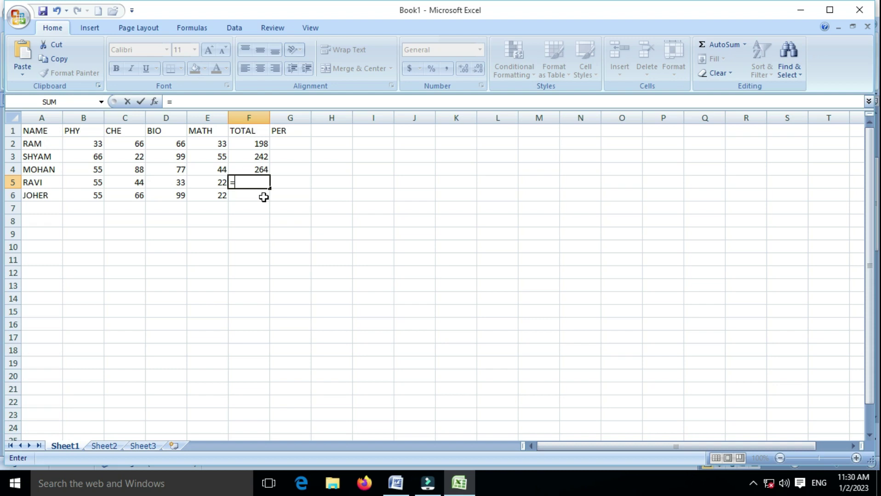
type("B5+C")
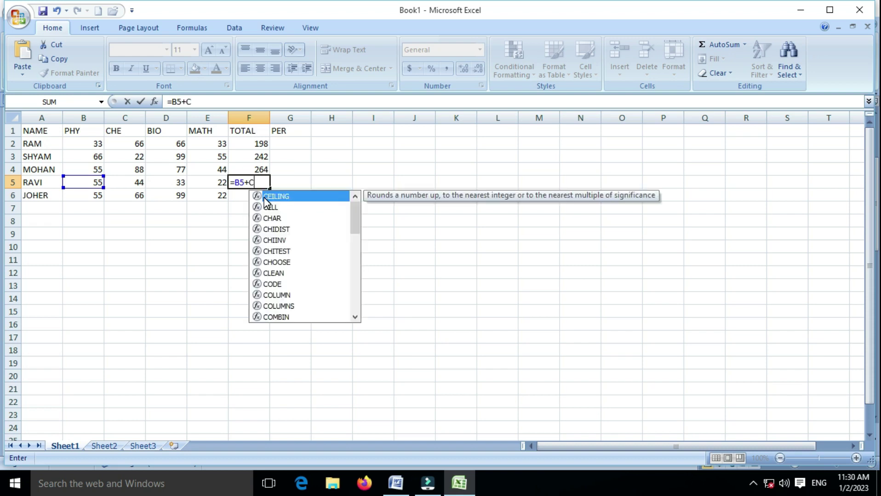
type("5+")
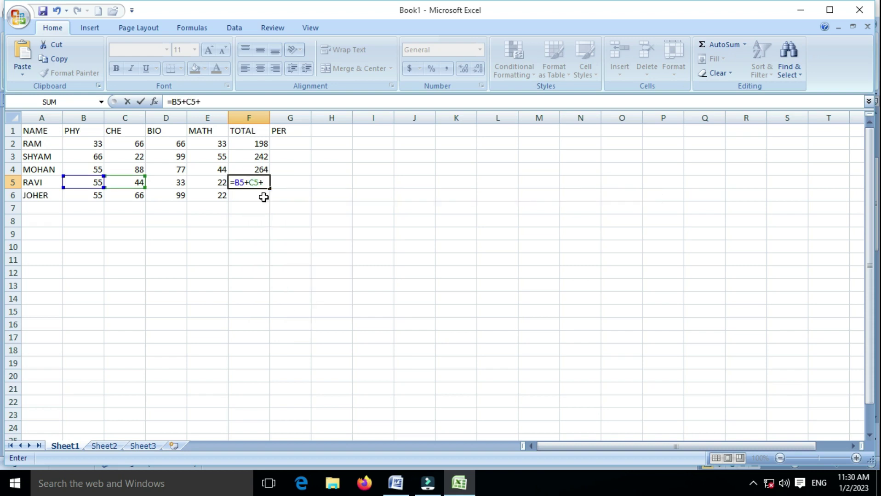
type("D")
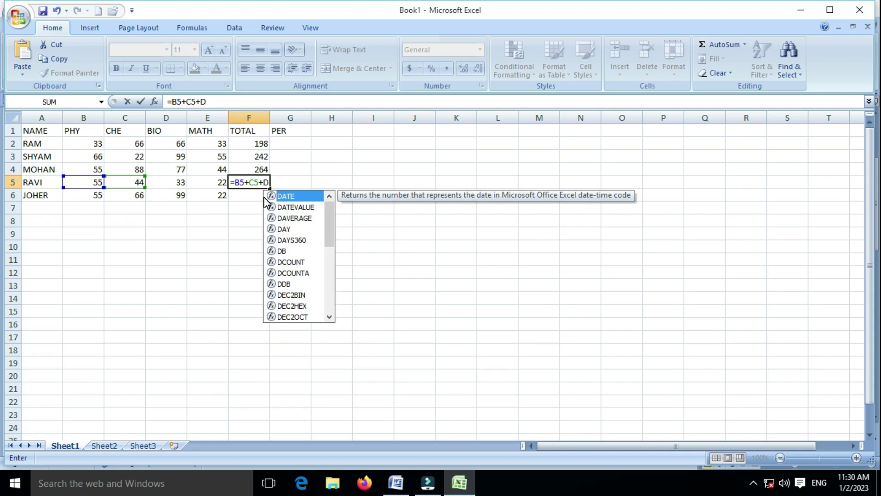
type("5+")
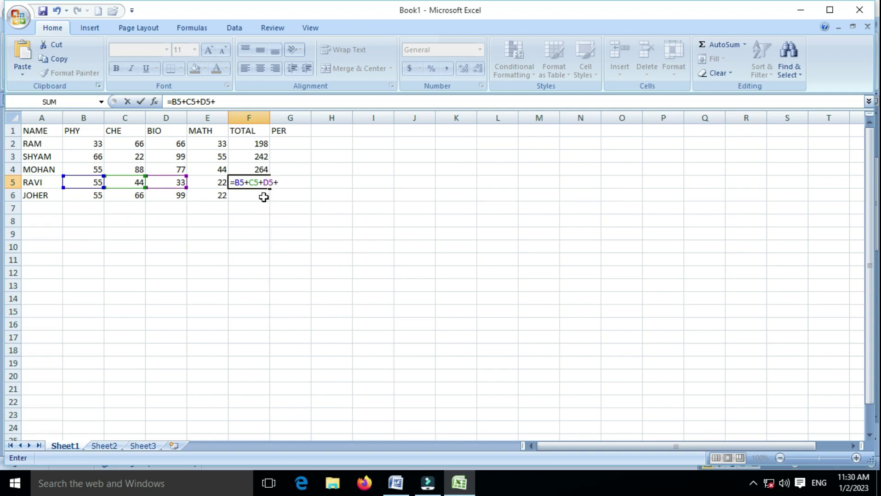
type("E")
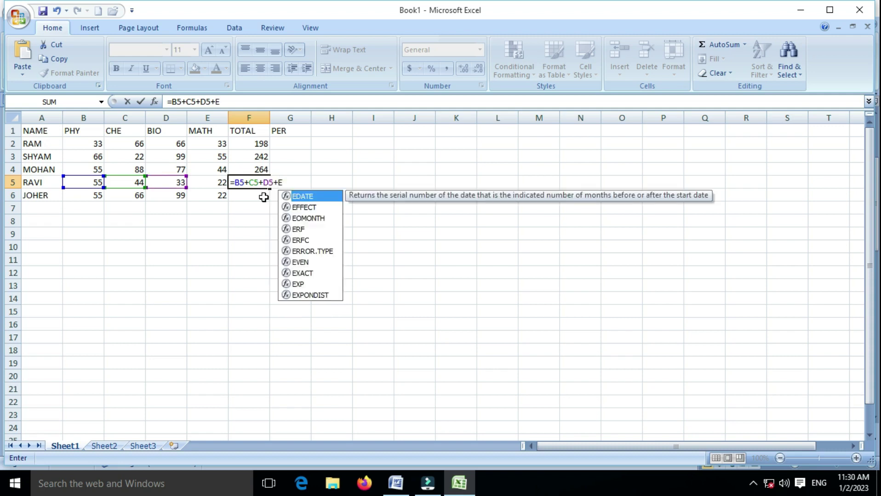
type("5")
key("Return")
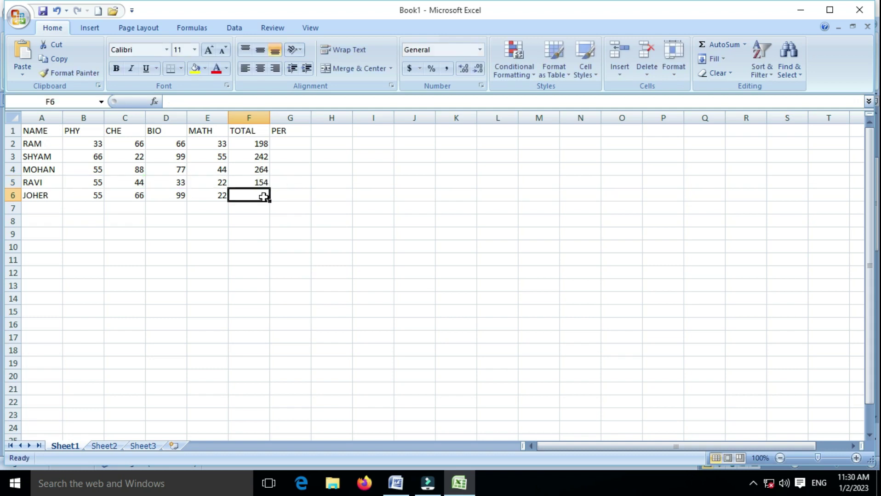
type("=")
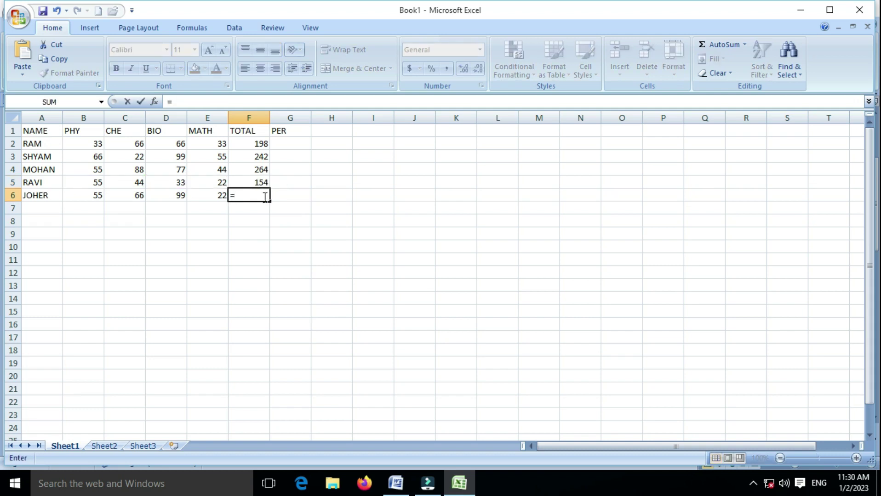
type("C6+")
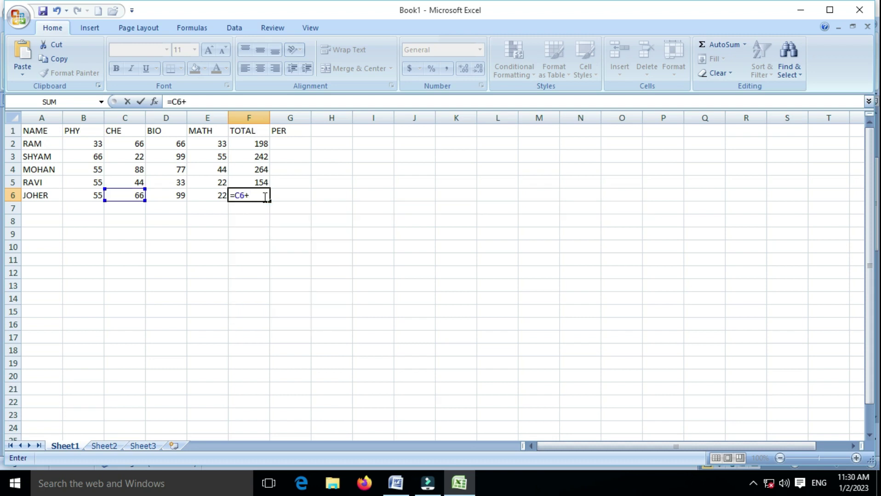
key("BackSpace")
key("BackSpace")
type("B")
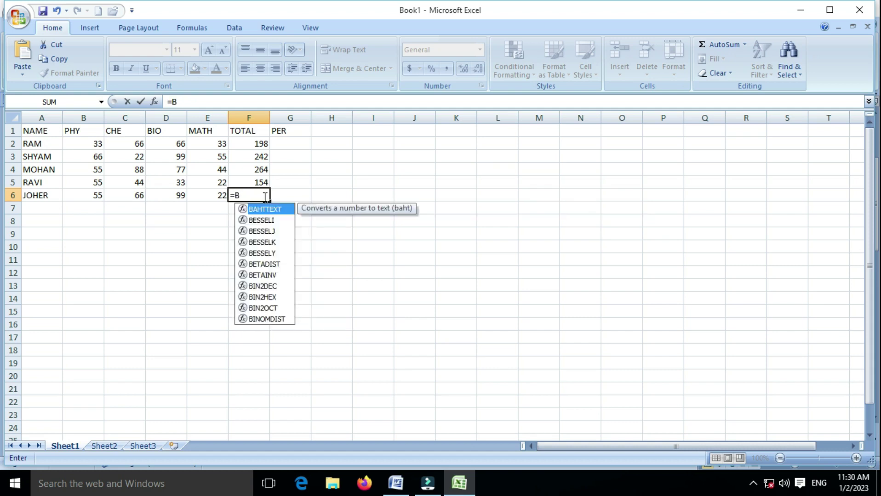
type("6+")
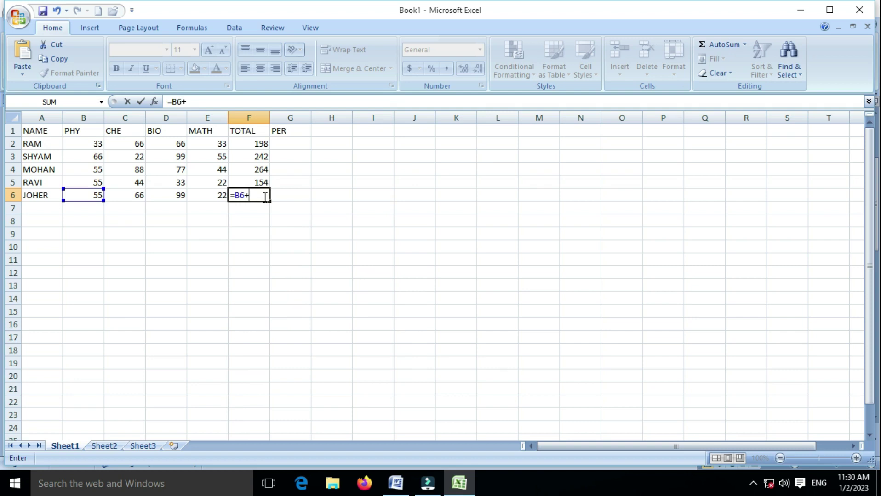
type("C6+")
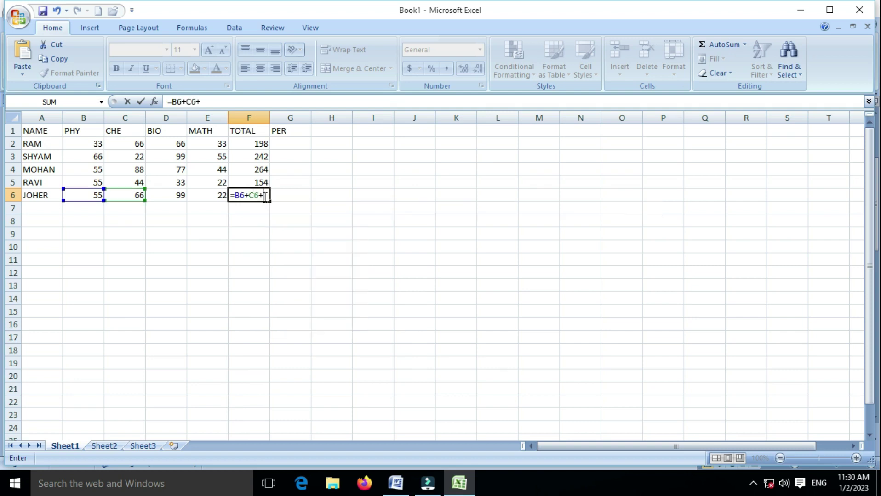
type("D")
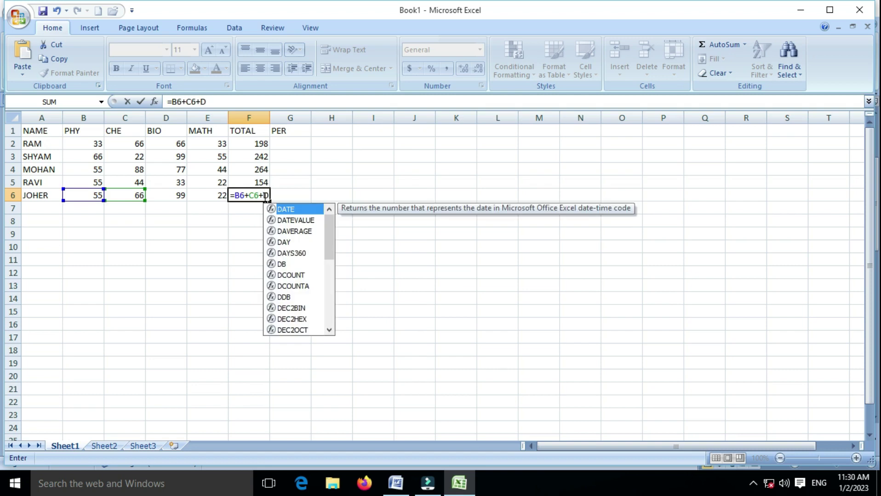
type("6+")
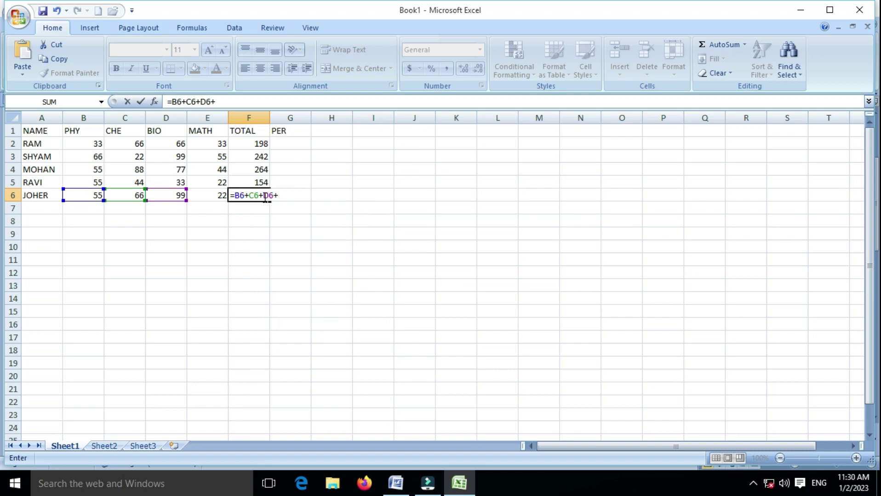
type("E")
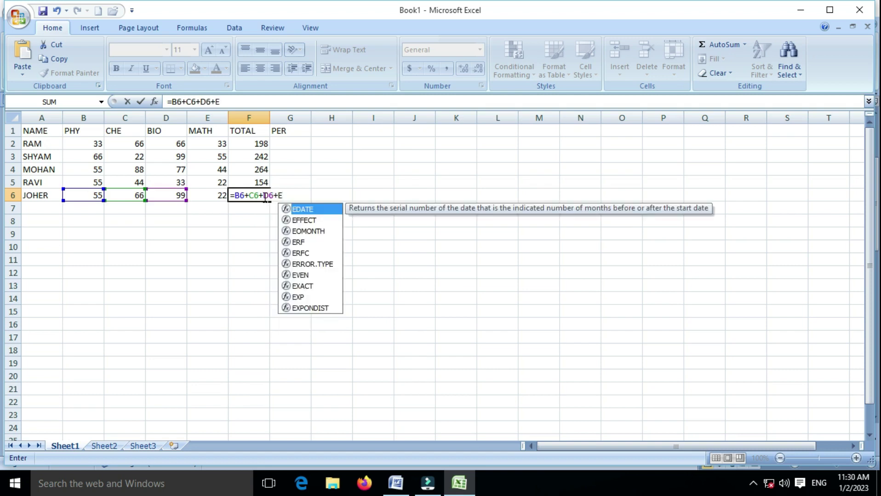
type("6")
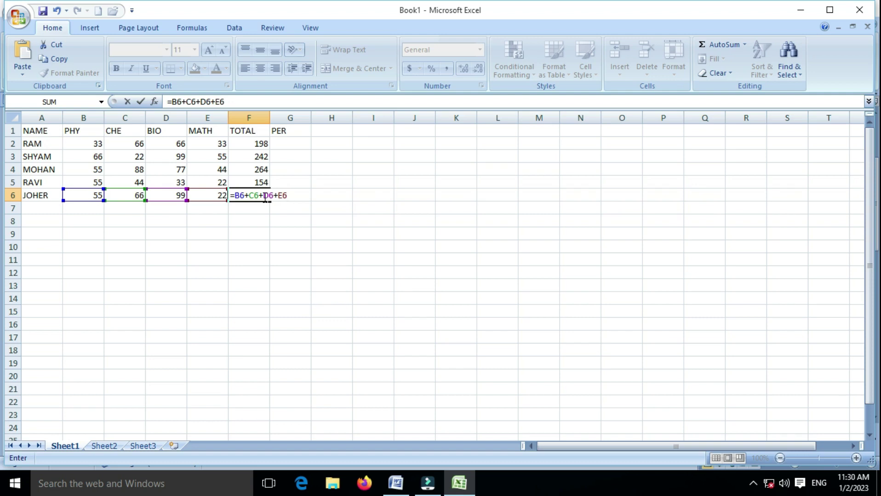
key("Return")
key("Up")
key("Up")
key("Up")
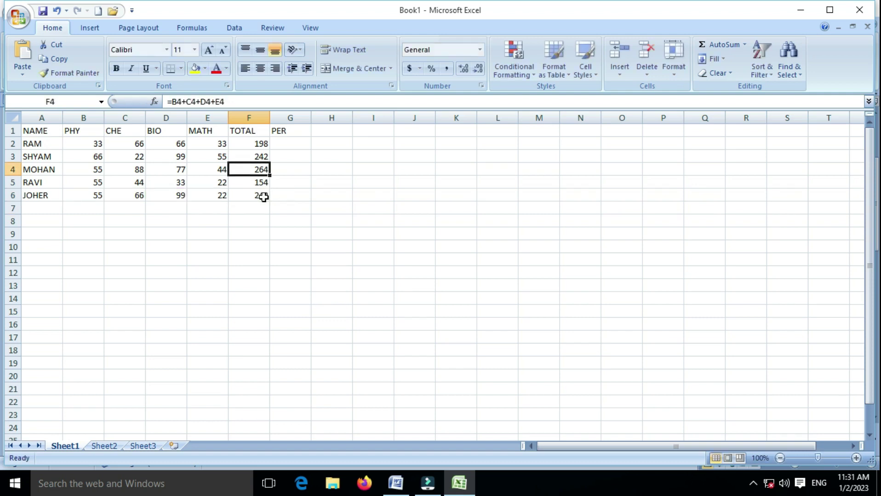
key("Down")
key("Up")
key("Up")
key("Up")
Enter the fixed formula =198*100/500 in G2, giving 39.6.
key("Right")
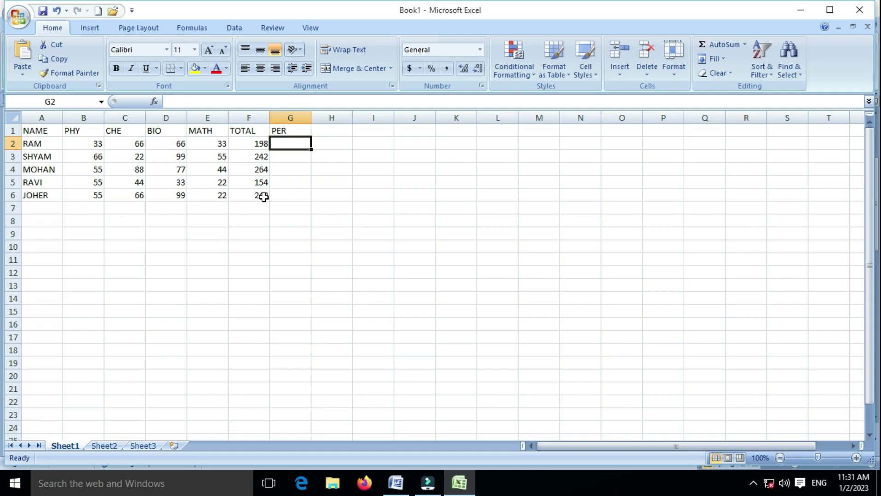
type("=198*100/500")
key("Return")
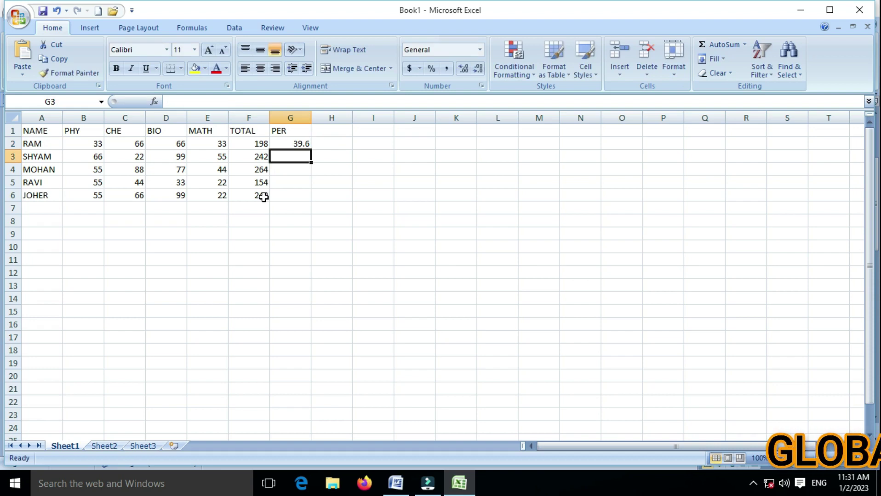
key("Up")
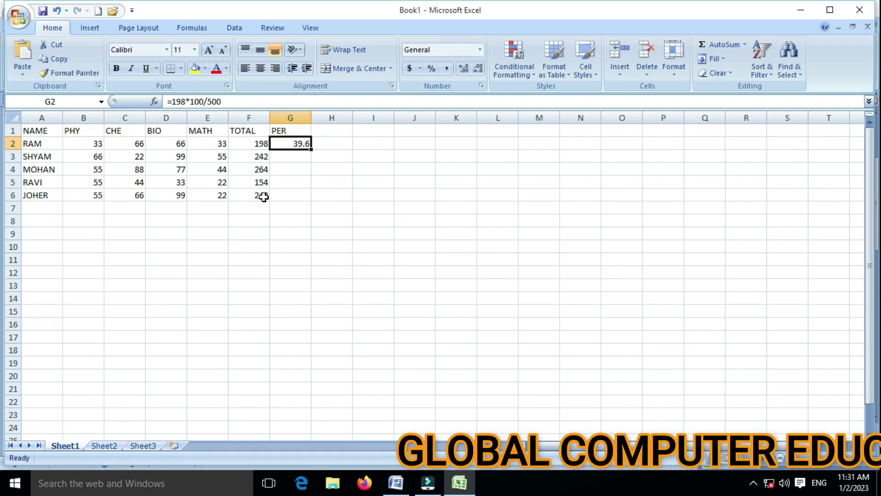
Enter percentage formulas =F2*100/500 through =F5*100/500 in G2:G5.
type("=")
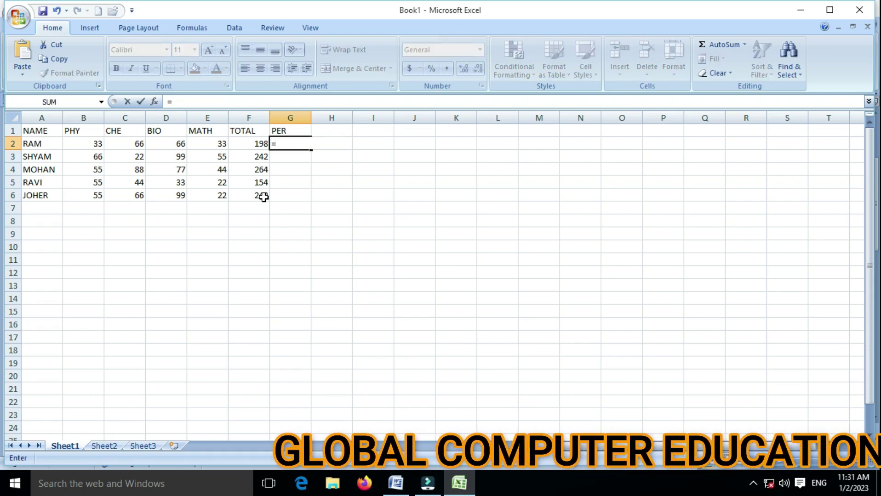
type("F2")
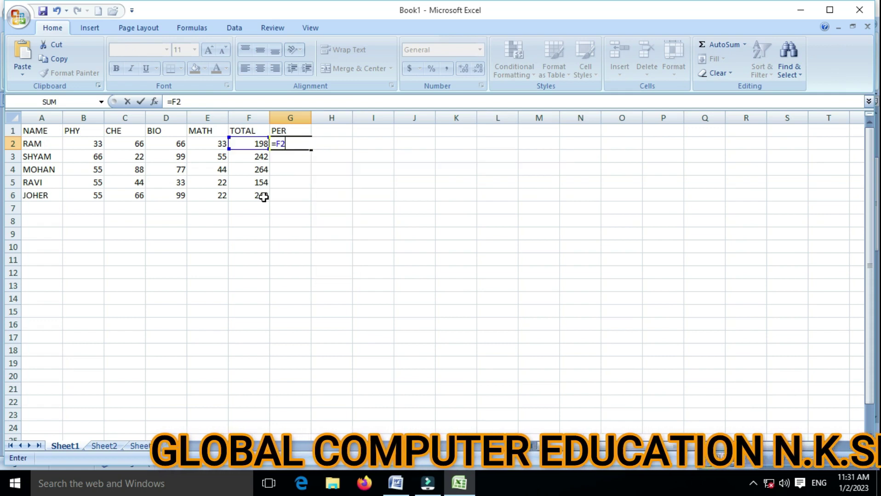
type("*100")
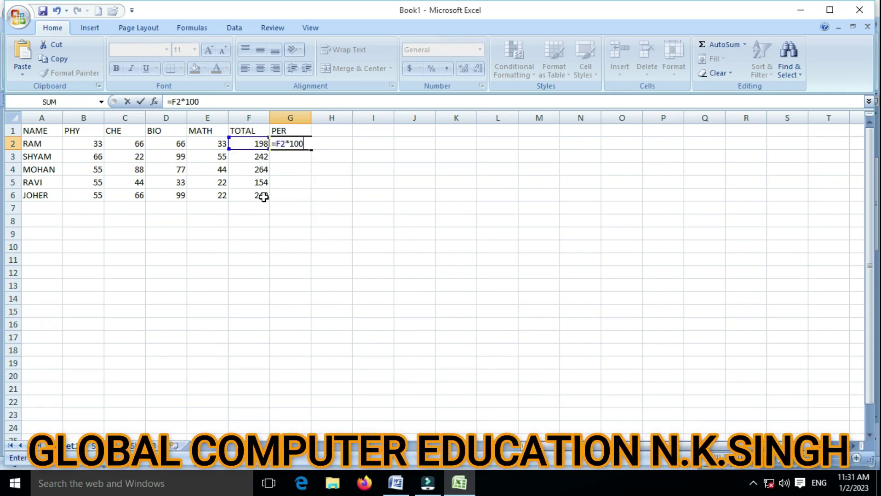
type("/")
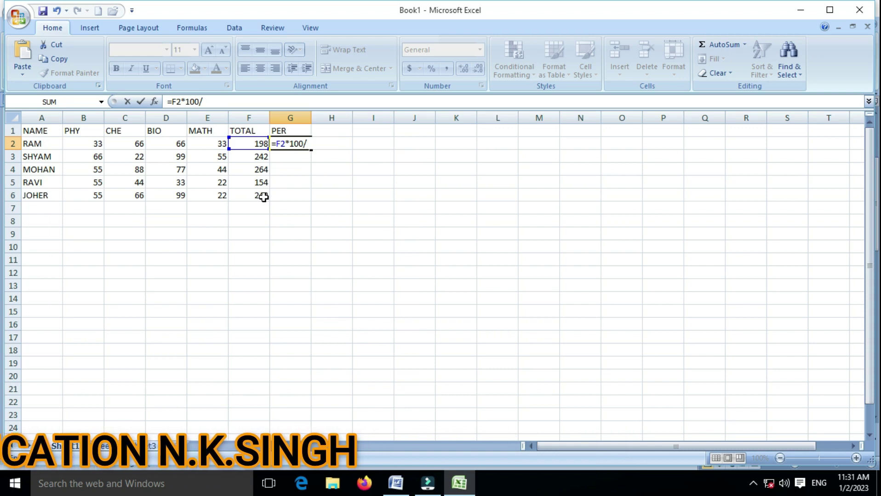
type("500")
key("Return")
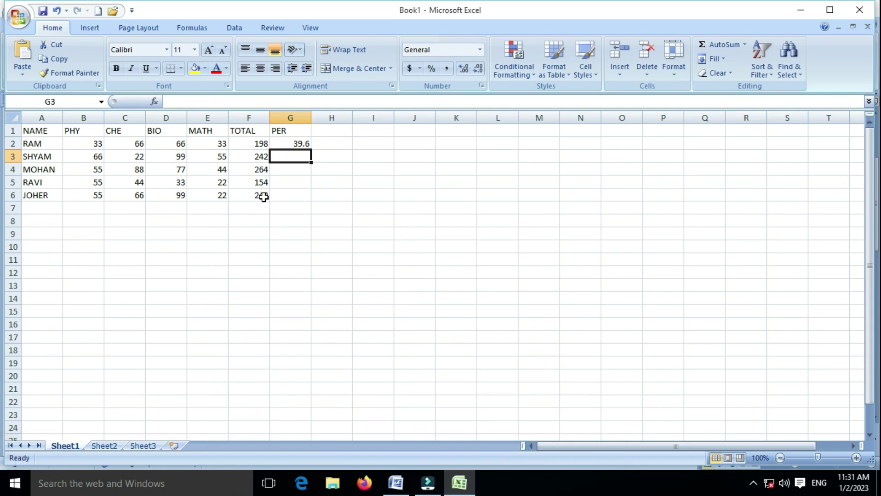
type("=")
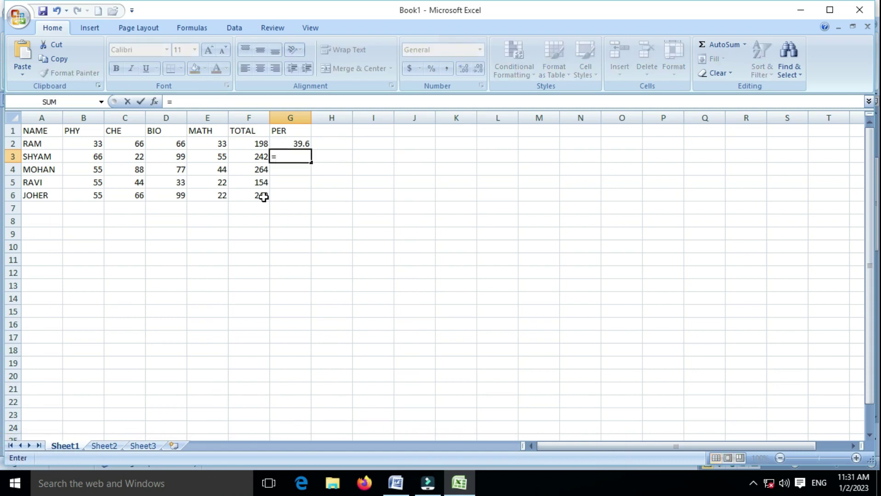
type("F3*100/")
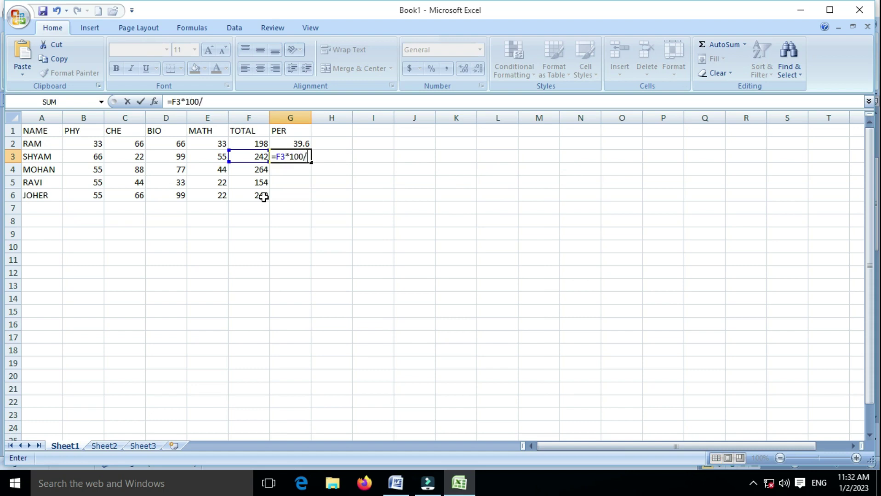
type("500")
key("Return")
type("=")
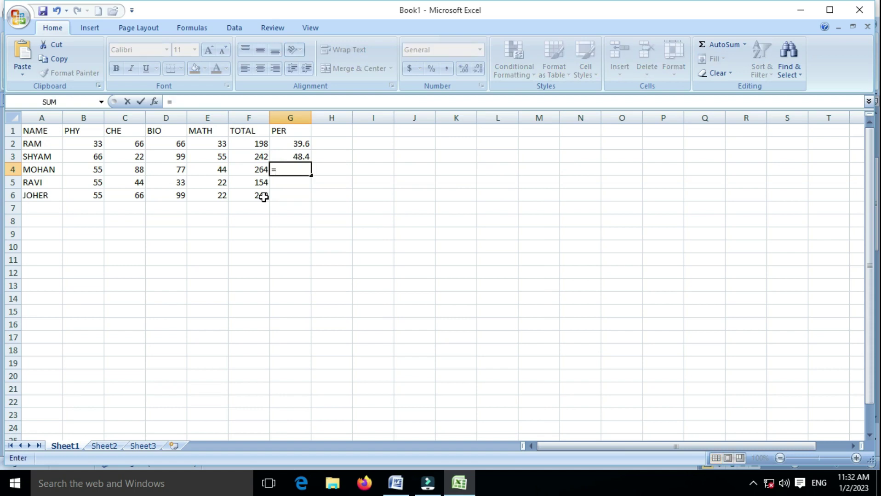
type("F4*")
type("100/500")
key("Return")
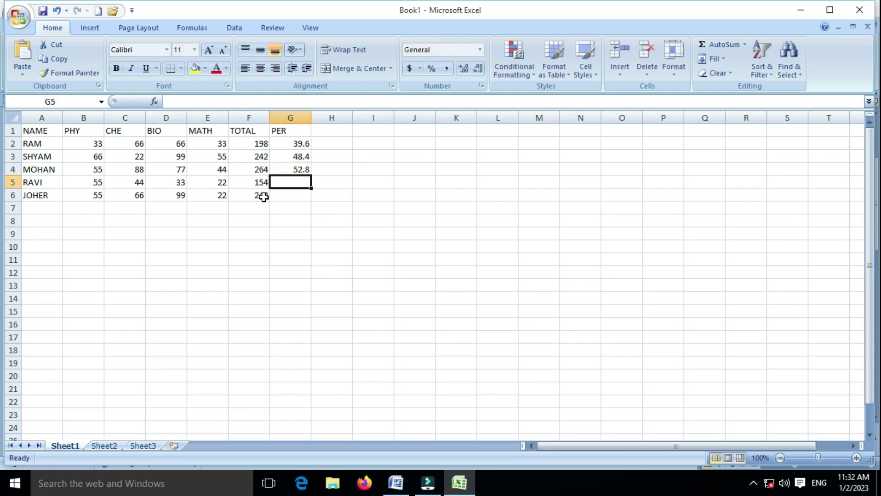
type("=")
type("F3")
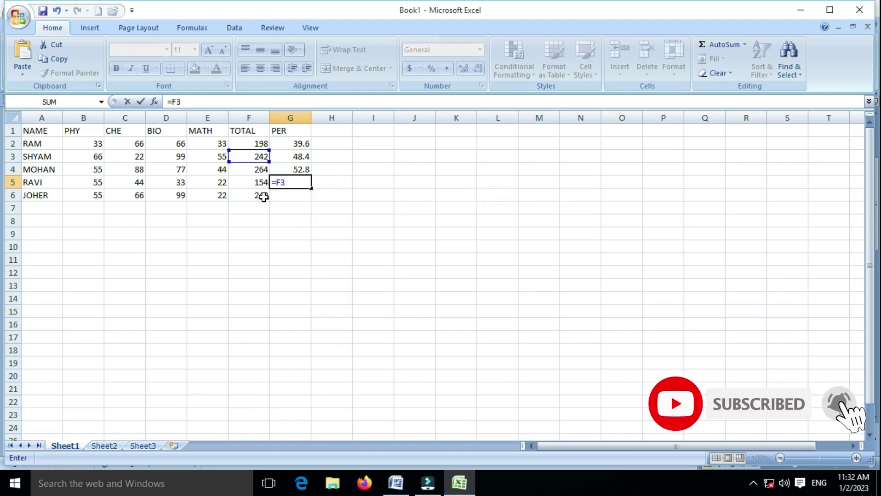
type("5*100/500")
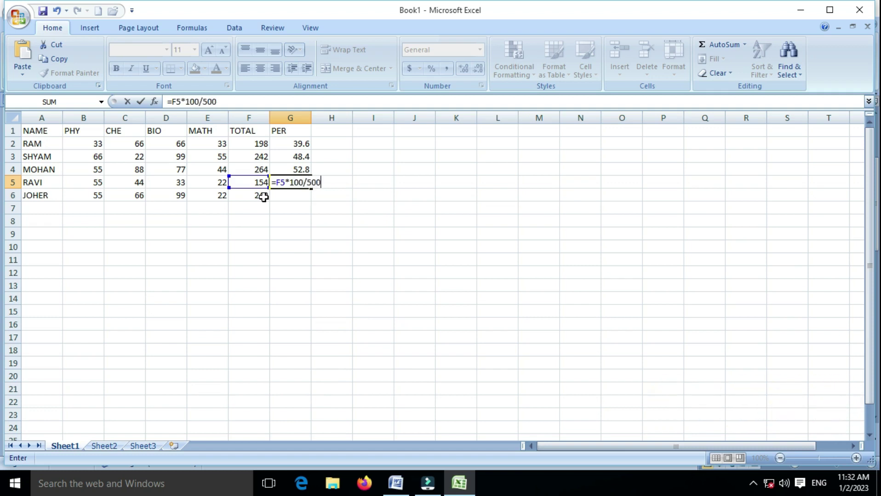
key("Return")
type("=")
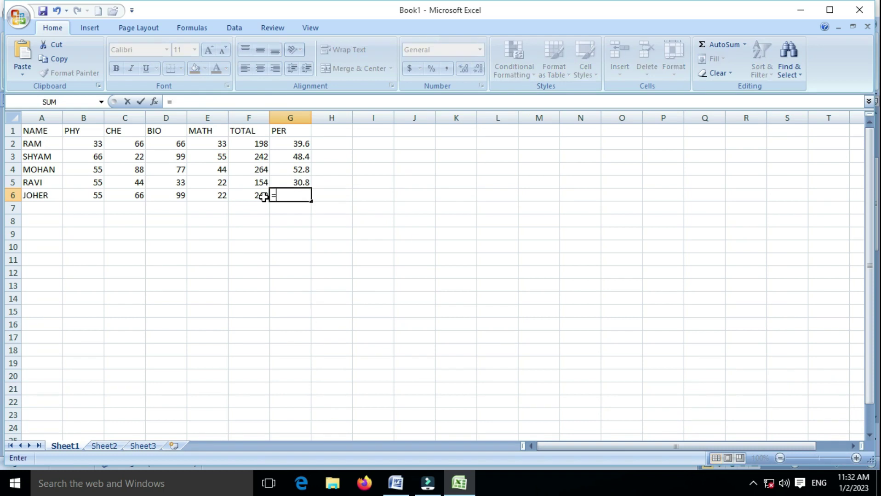
type("F")
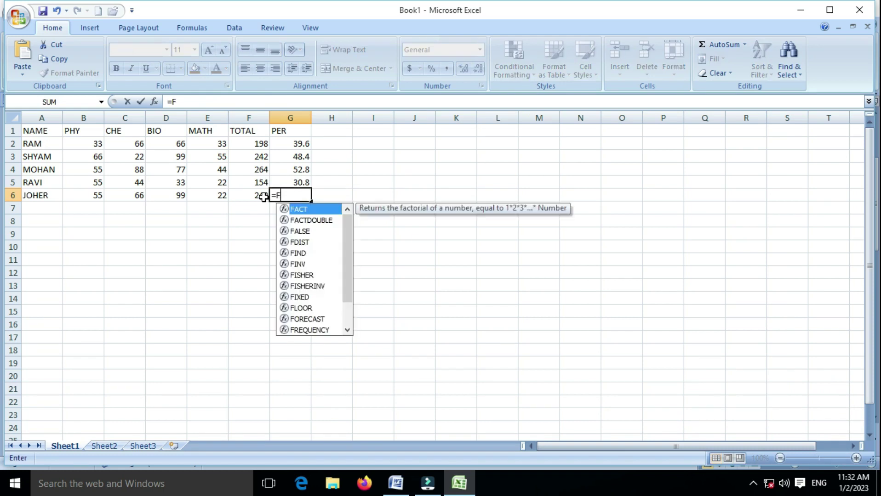
type("6*1")
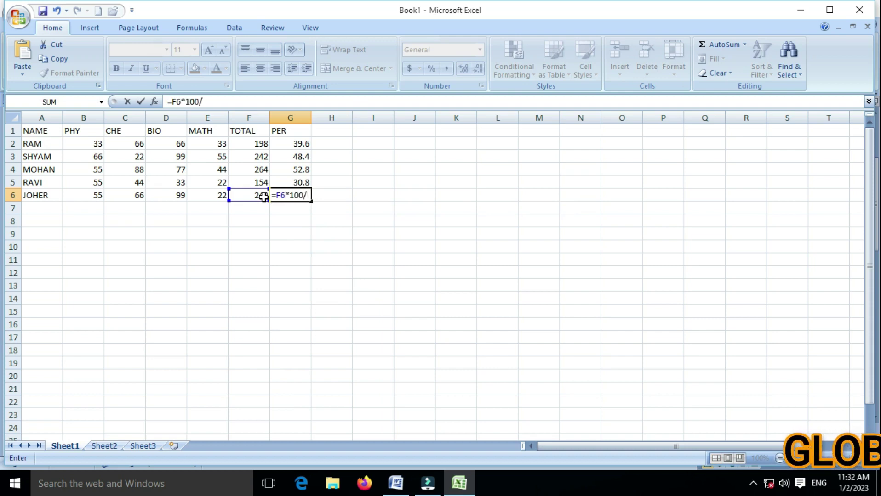
type("00")
Complete G6 as =F6*100/500 (48.4) and review the TOTAL and PER formulas.
key("Return")
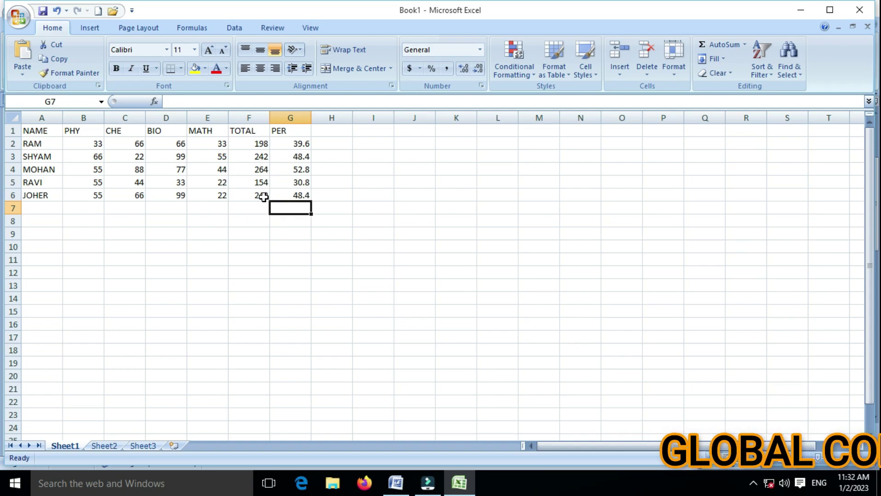
key("Up")
key("Up")
key("Up")
key("Up")
key("Up")
key("Down")
key("Down")
key("Down")
key("Left")
key("Up")
key("Up")
key("Up")
key("Up")
key("Down")
key("Down")
key("Right")
key("Down")
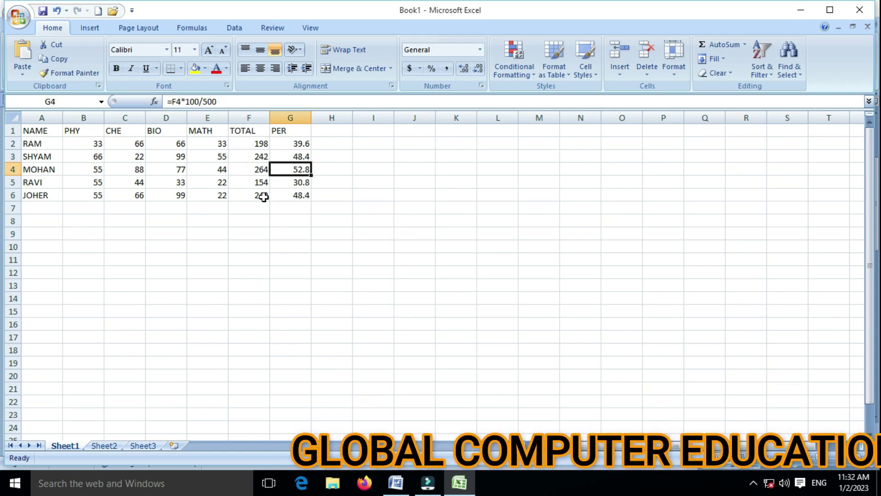
key("Down")
key("Down")
key("Down")
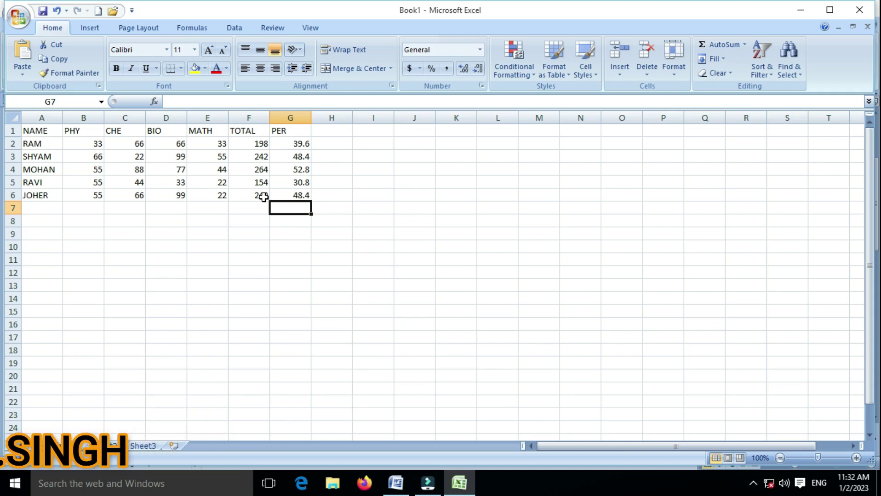
key("Up")
key("Up")
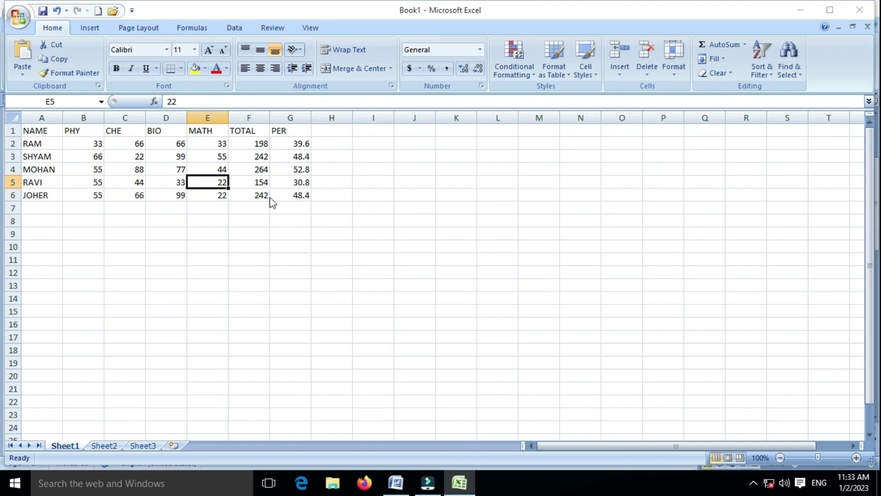
Save the workbook as INT in F:\RECORDED FILE\MS EXCEL.
key("ctrl+s")
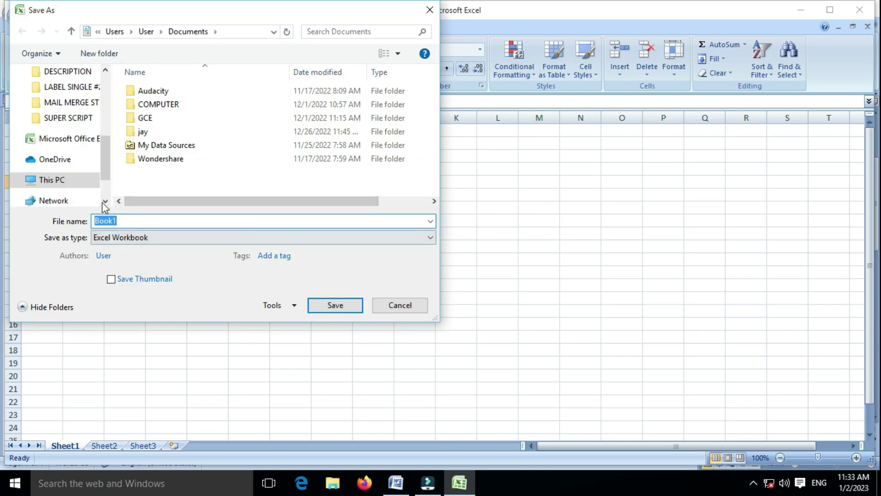
left_click(105, 201)
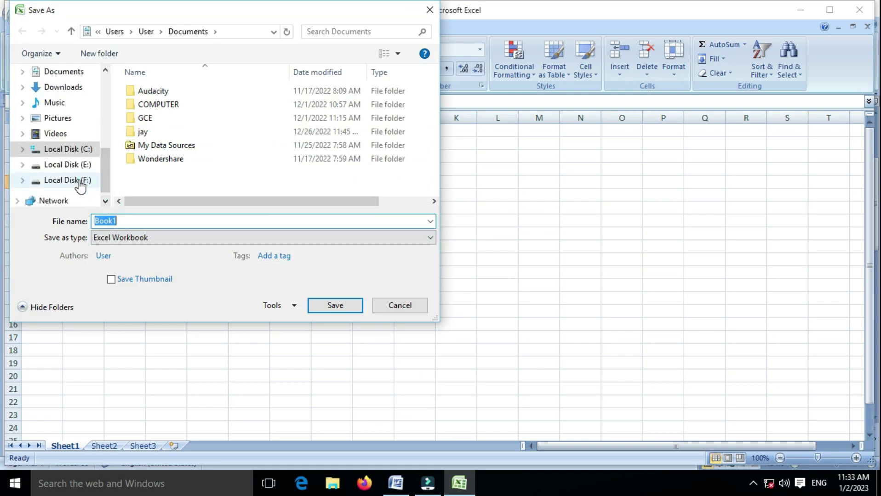
left_click(78, 181)
double_click(165, 107)
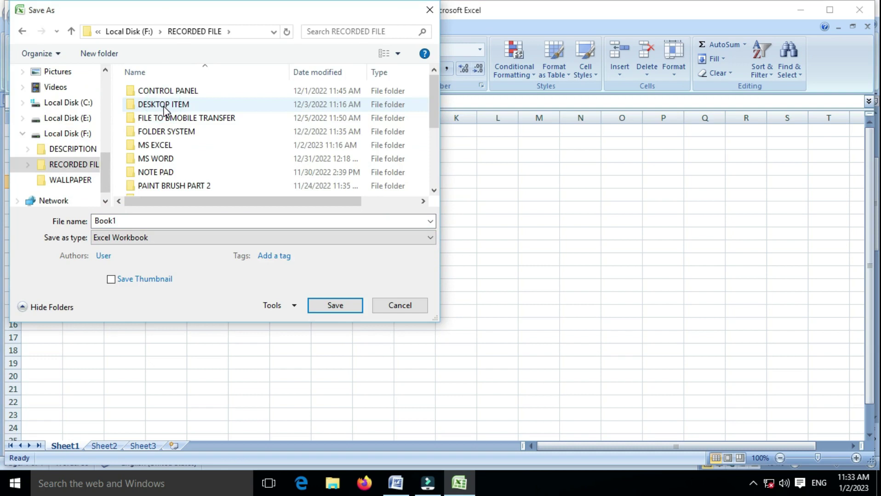
double_click(163, 145)
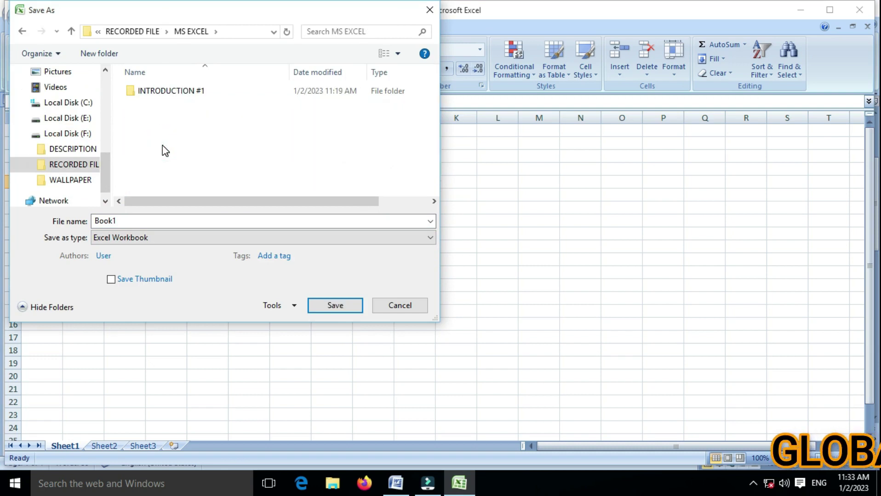
double_click(138, 221)
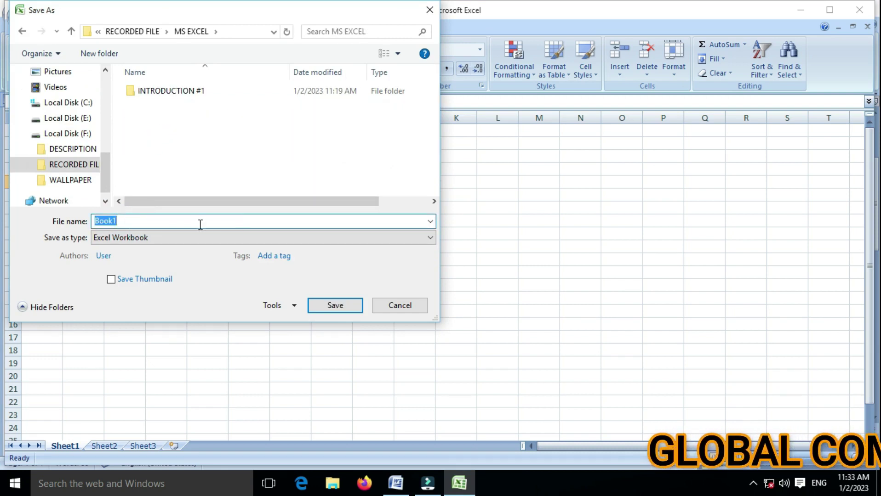
type("INT")
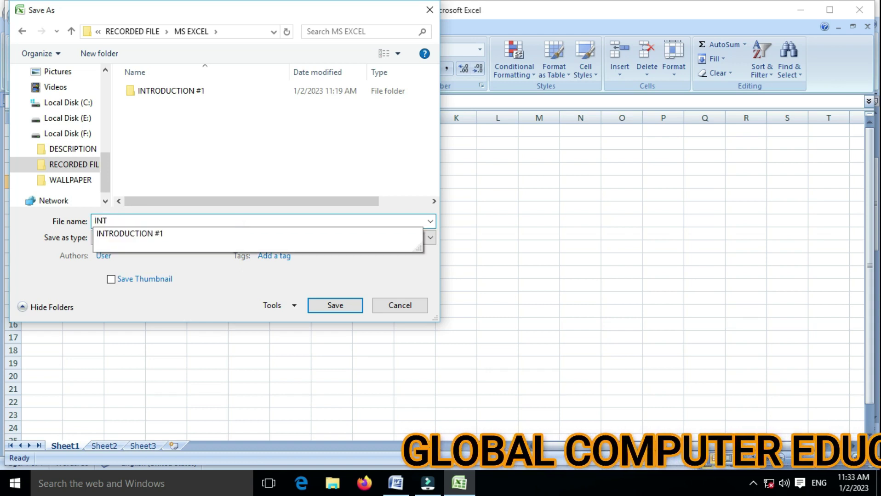
key("Escape")
key("Escape")
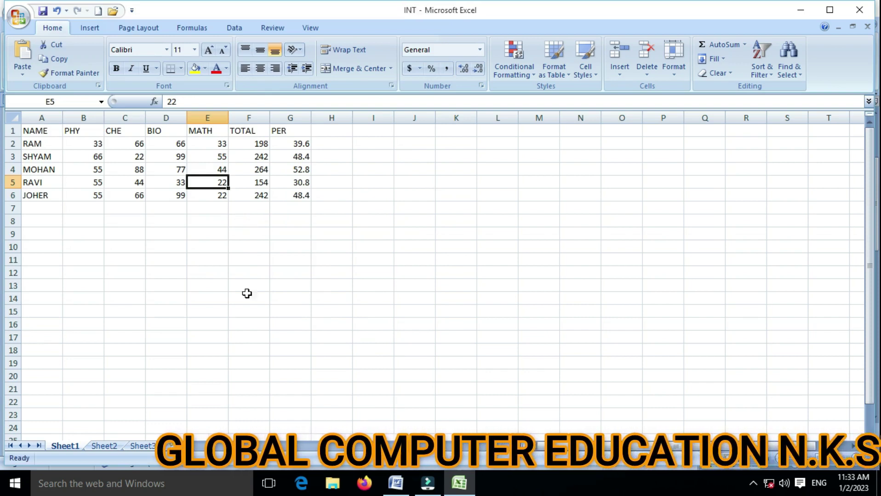
left_click(191, 285)
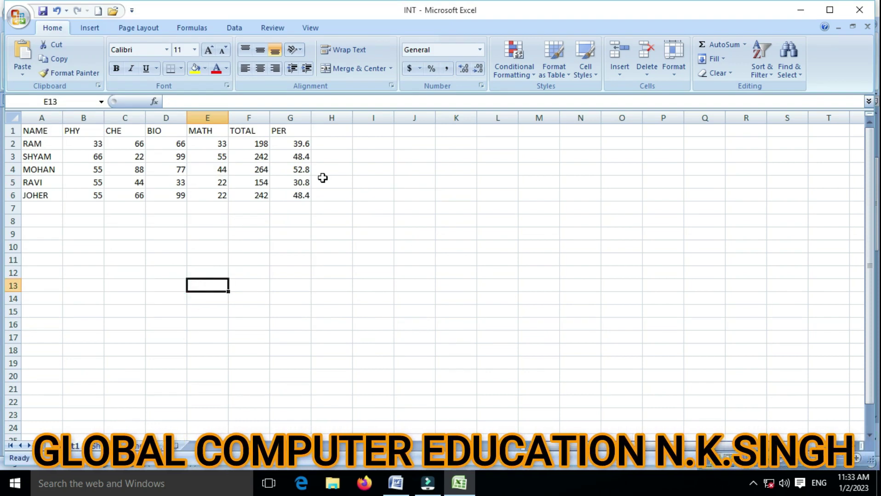